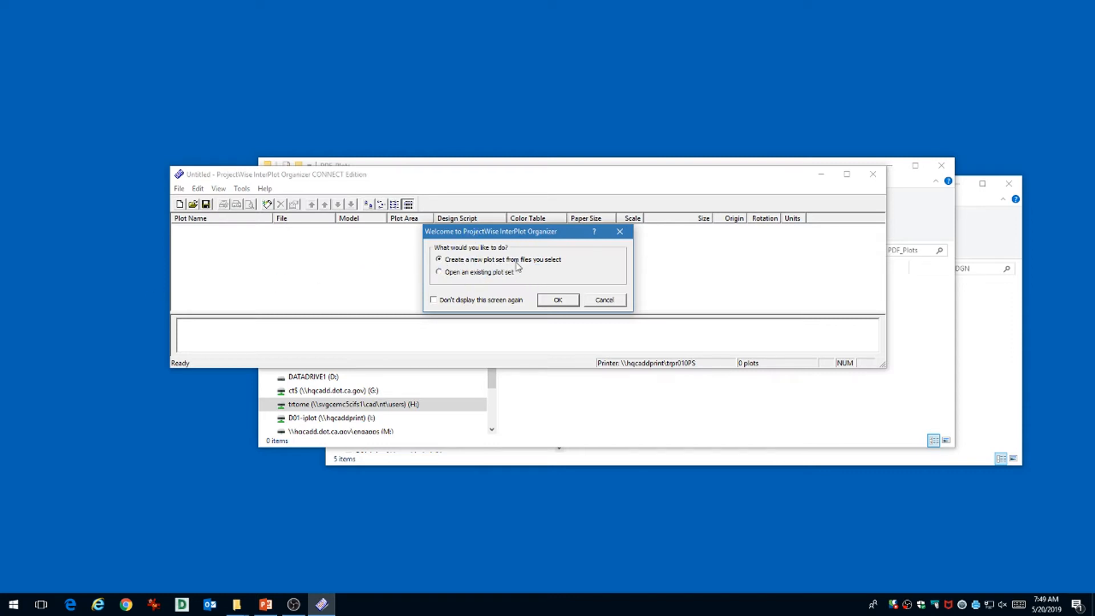
# Start a new plot set and add the four .dgn sheets from the DGN folder as inputs.
pyautogui.click(560, 302)
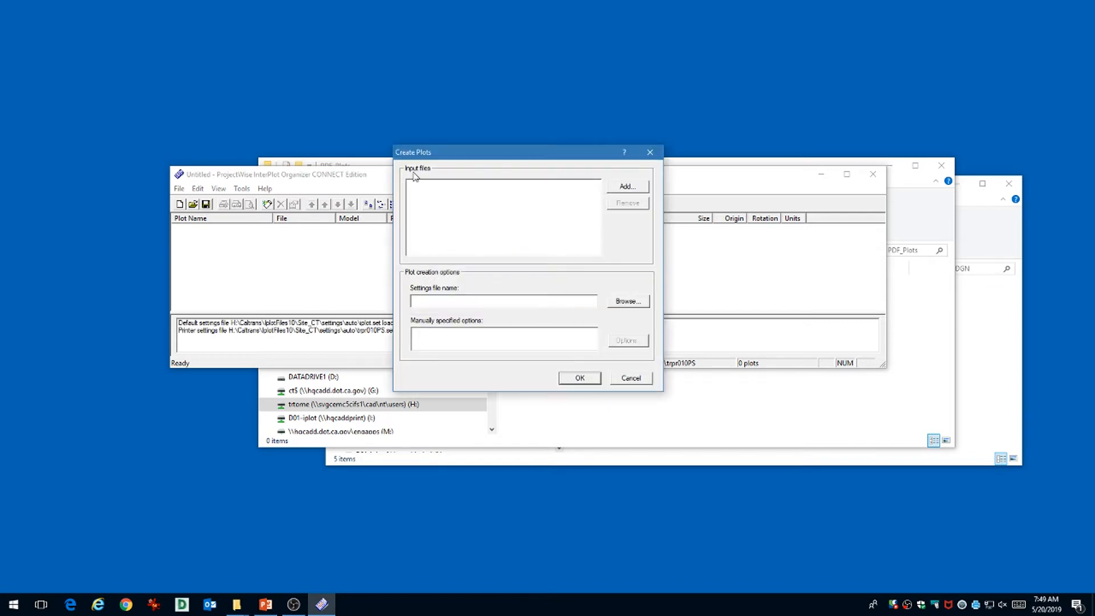
pyautogui.click(625, 188)
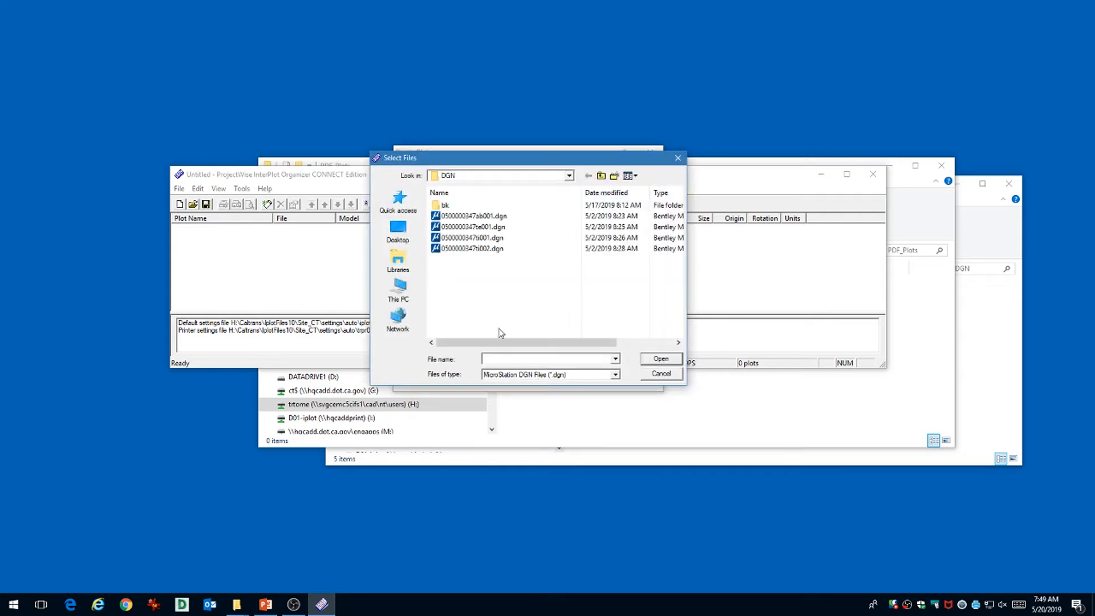
pyautogui.click(570, 175)
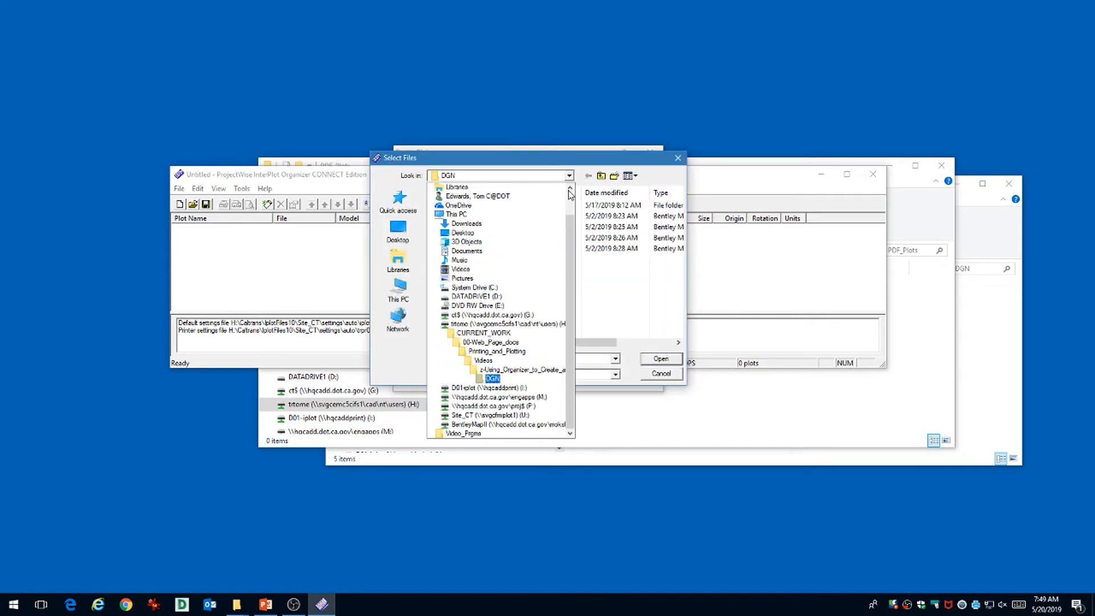
pyautogui.click(505, 379)
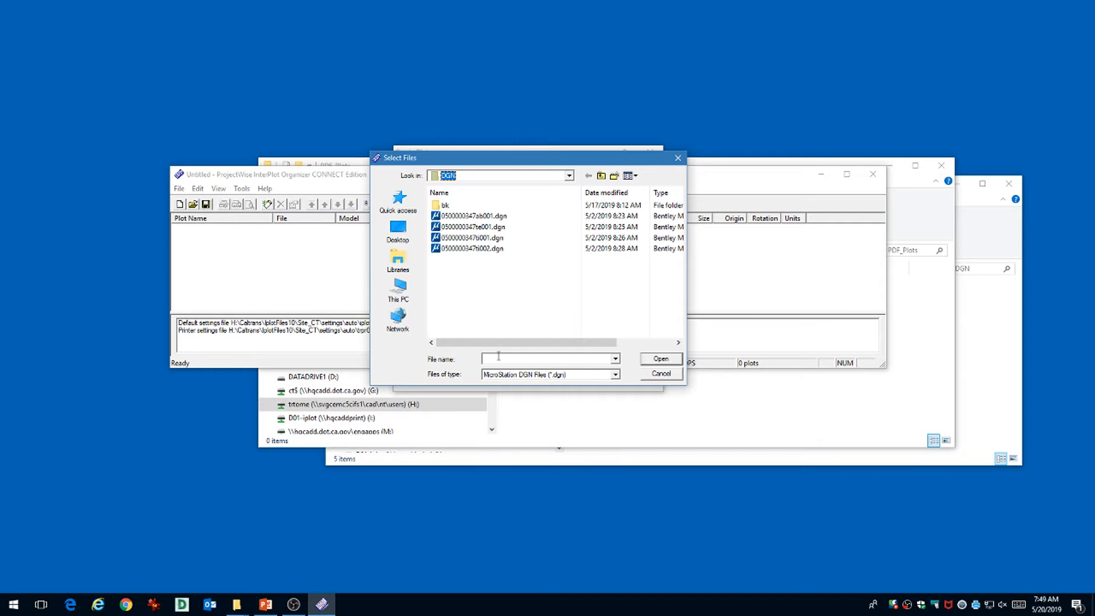
pyautogui.click(518, 273)
pyautogui.moveTo(518, 274); pyautogui.dragTo(465, 211)
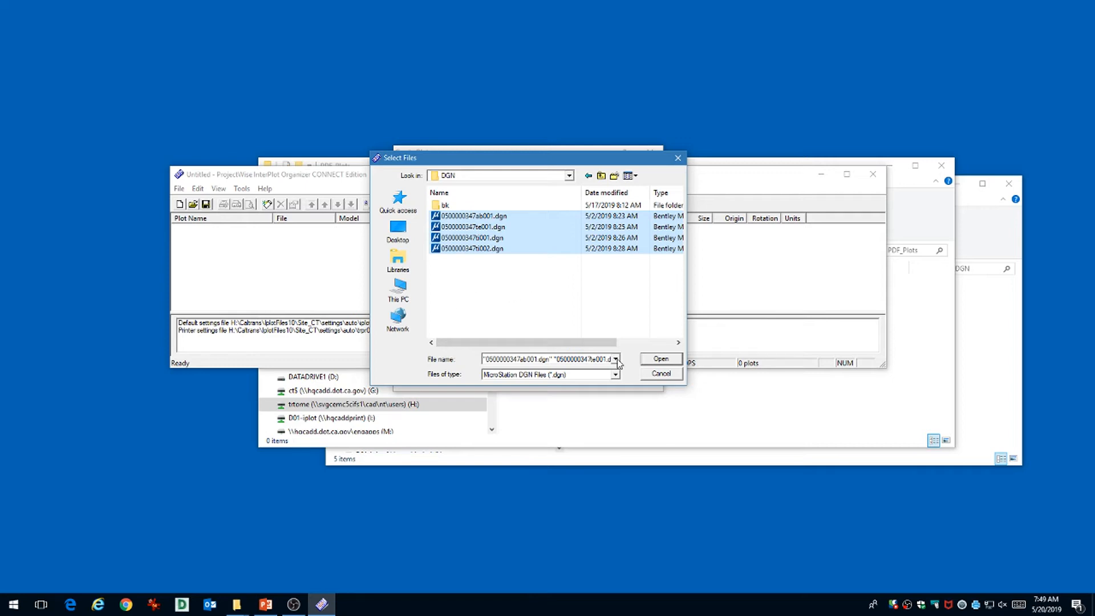
pyautogui.click(666, 363)
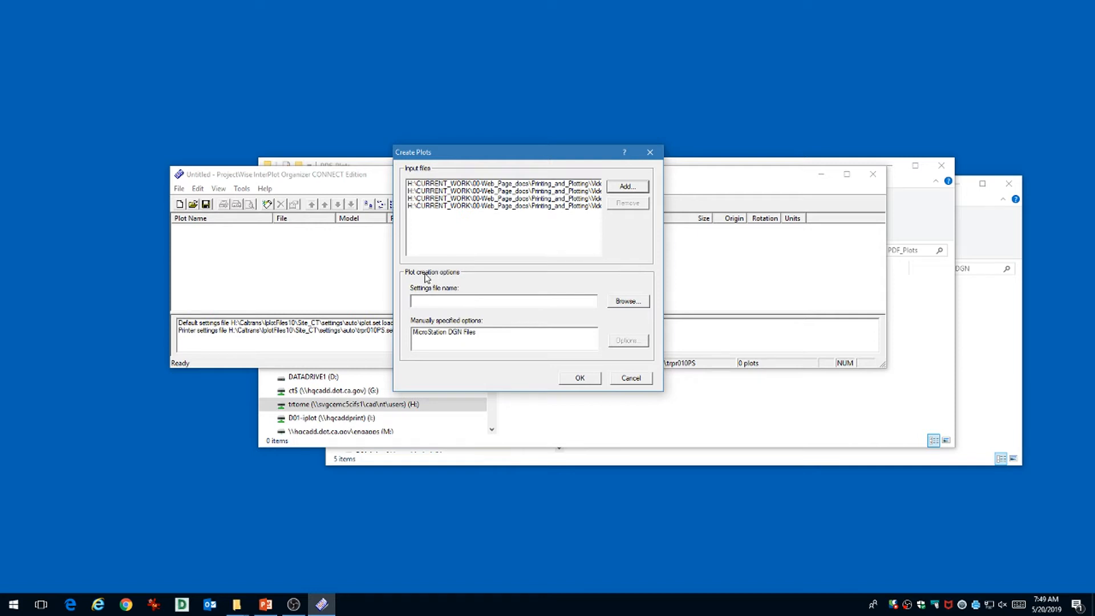
# Choose the MicroStation DGN Files option set and open its plot creation options.
pyautogui.click(435, 335)
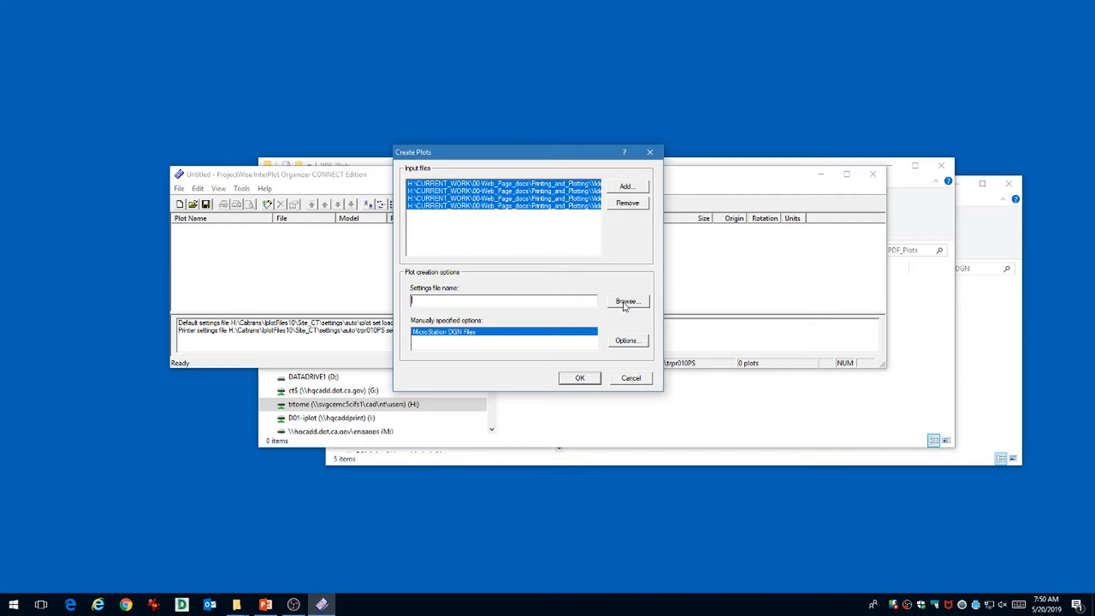
pyautogui.click(538, 303)
pyautogui.click(622, 344)
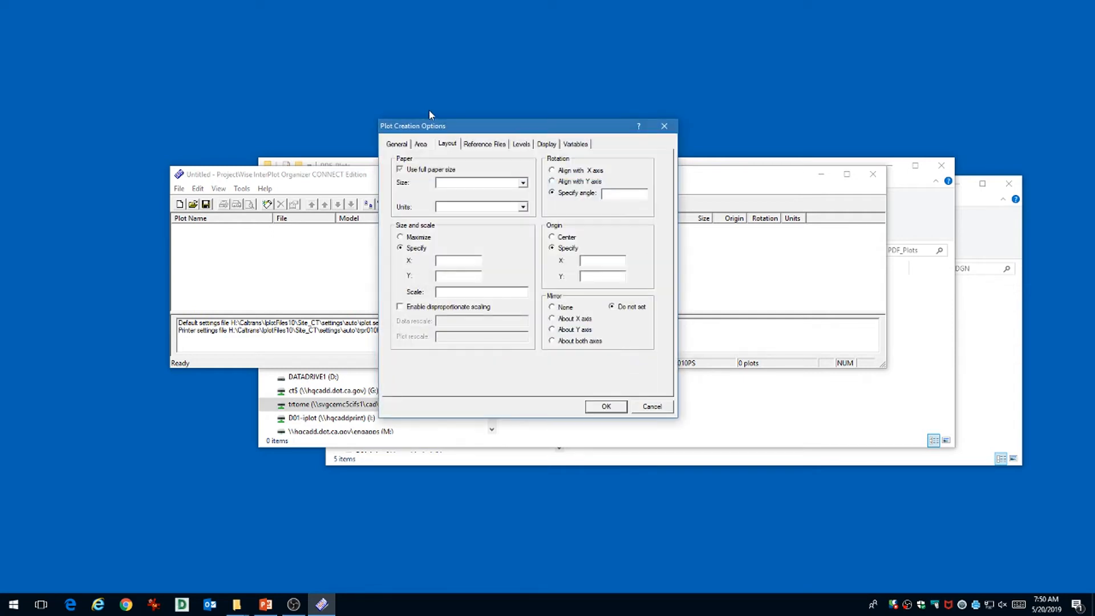
# Define the plot area by plot shapes with colour 252, weight 0 and style 1, confirming both dialogs.
pyautogui.click(423, 145)
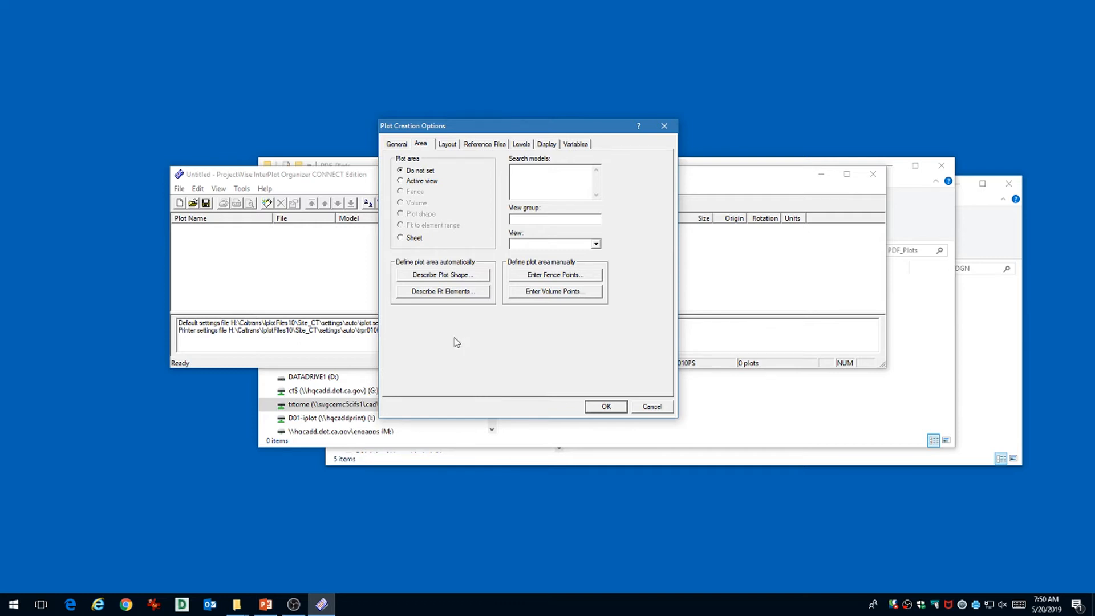
pyautogui.click(432, 276)
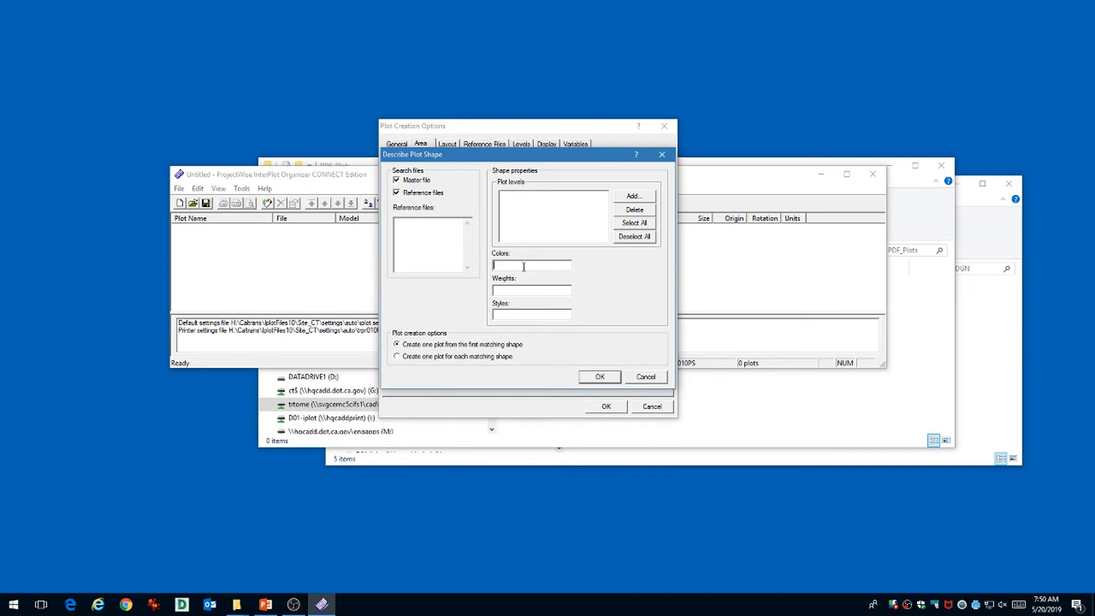
pyautogui.click(524, 267)
pyautogui.write('252')
pyautogui.click(519, 291)
pyautogui.write('0')
pyautogui.write('1')
pyautogui.click(600, 378)
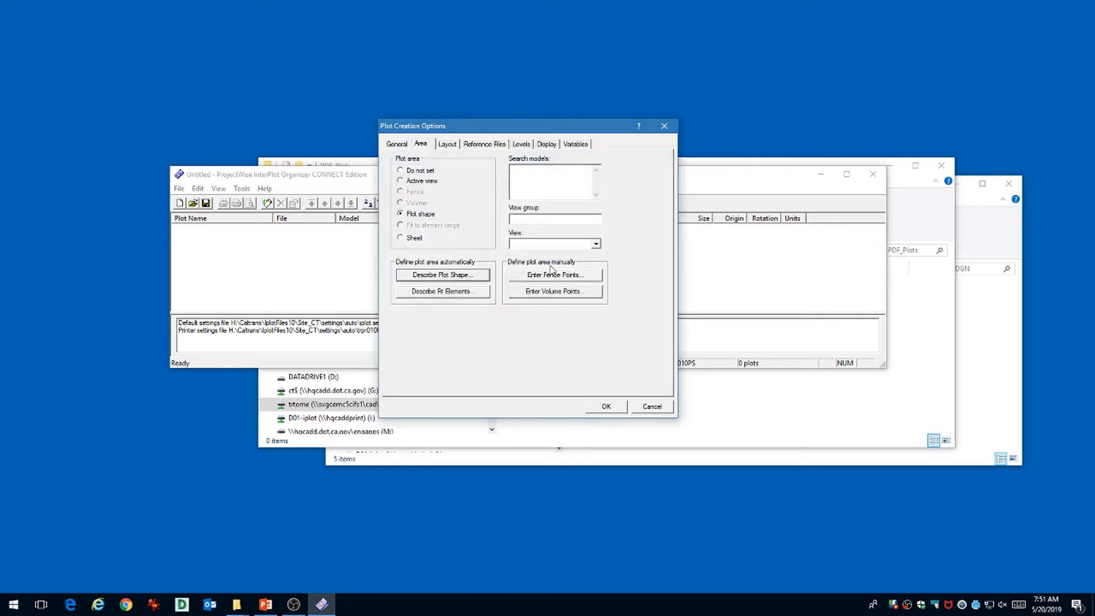
pyautogui.click(606, 407)
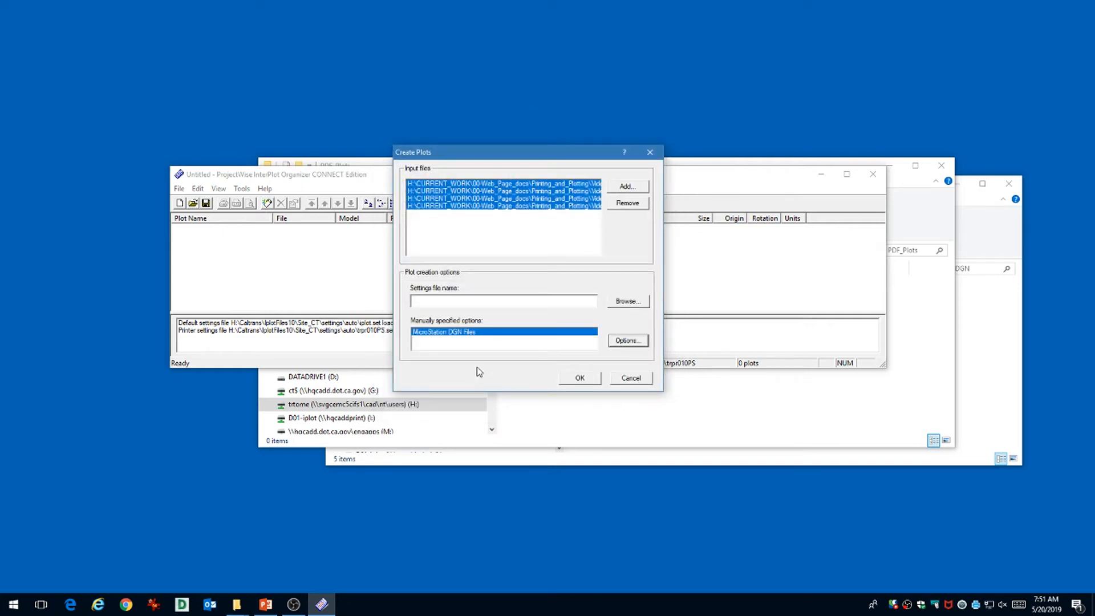
# Generate the four plots, each using halfclr.pen on 11x17 paper.
pyautogui.click(576, 381)
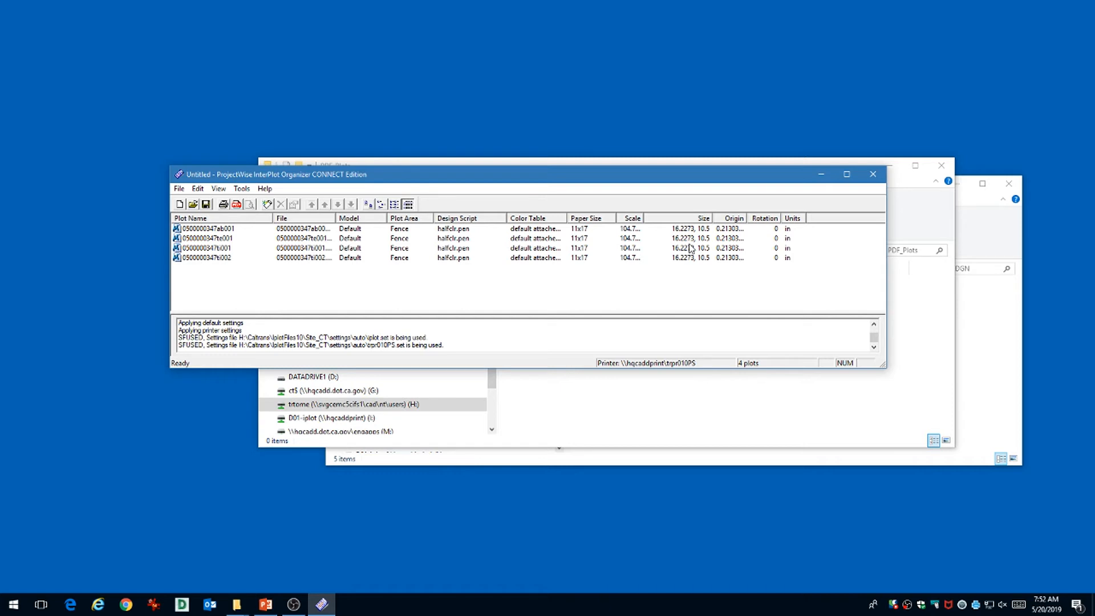
# Bring up the File menu again after dismissing it once without choosing anything.
pyautogui.click(178, 189)
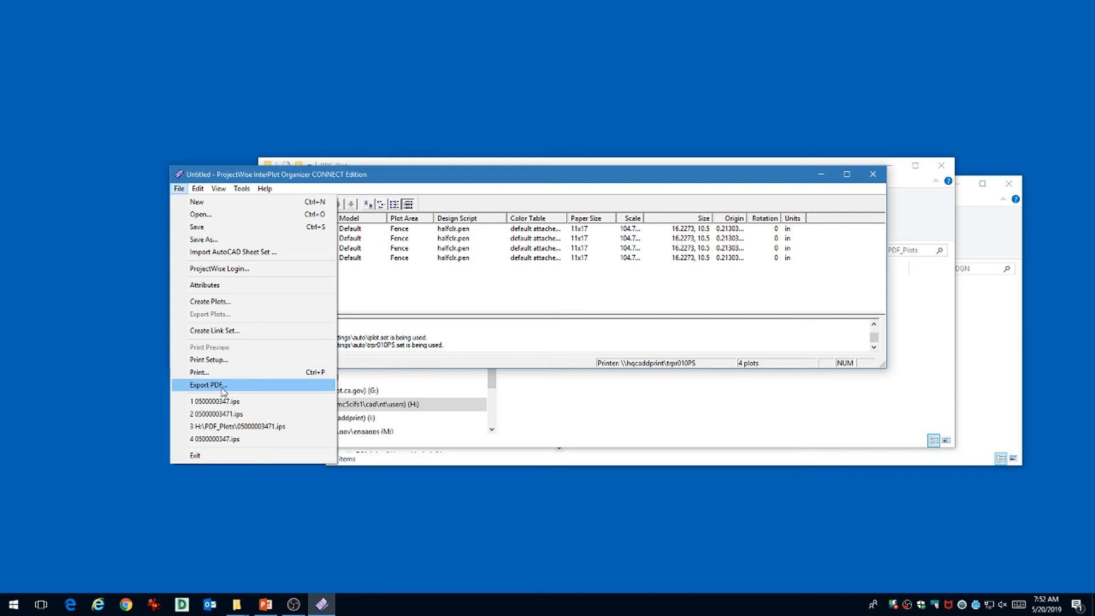
pyautogui.click(380, 288)
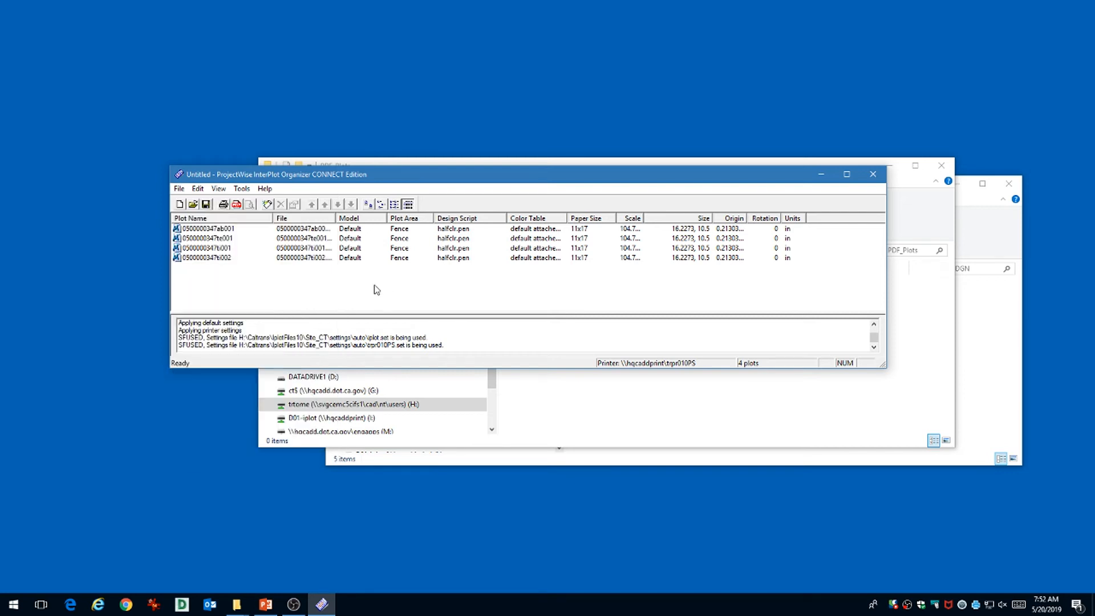
pyautogui.click(179, 188)
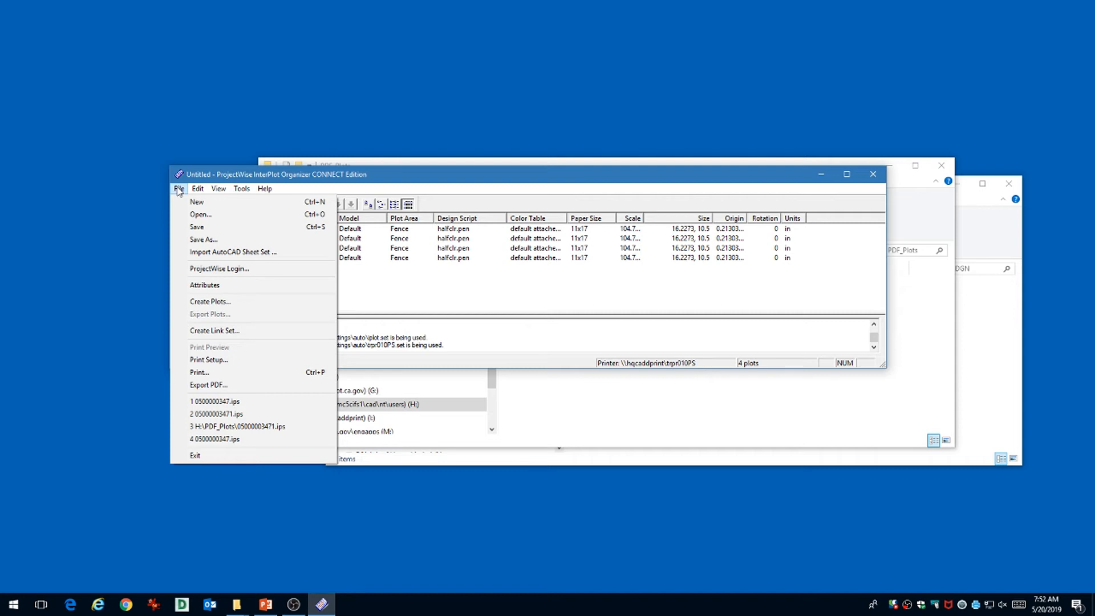
# In Print Setup, switch the printer to \\svgccadd13\AADDOutput for all four plots.
pyautogui.click(211, 362)
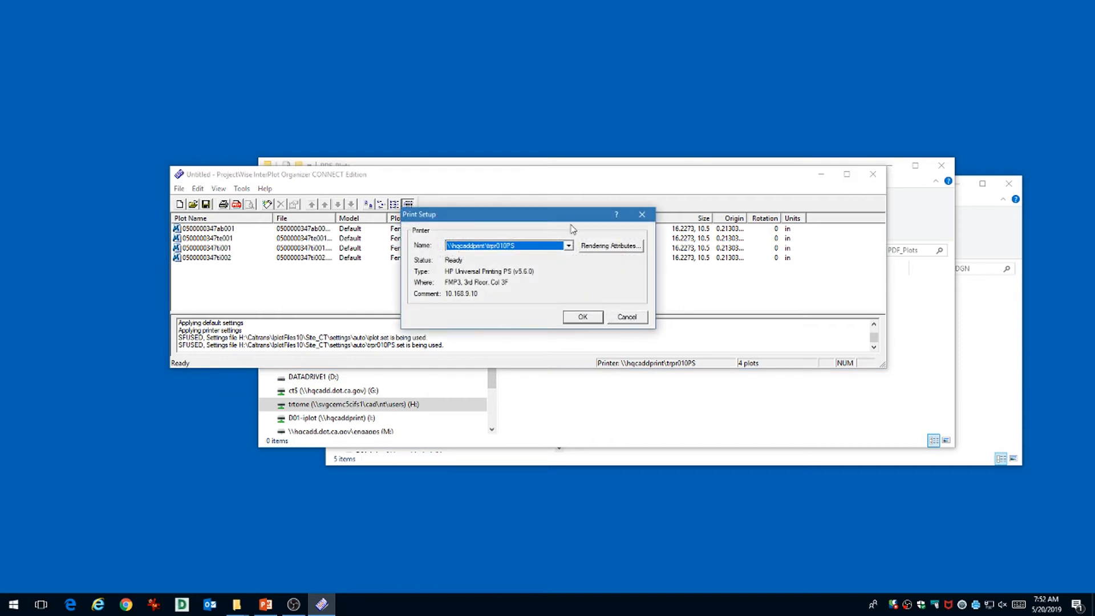
pyautogui.click(568, 246)
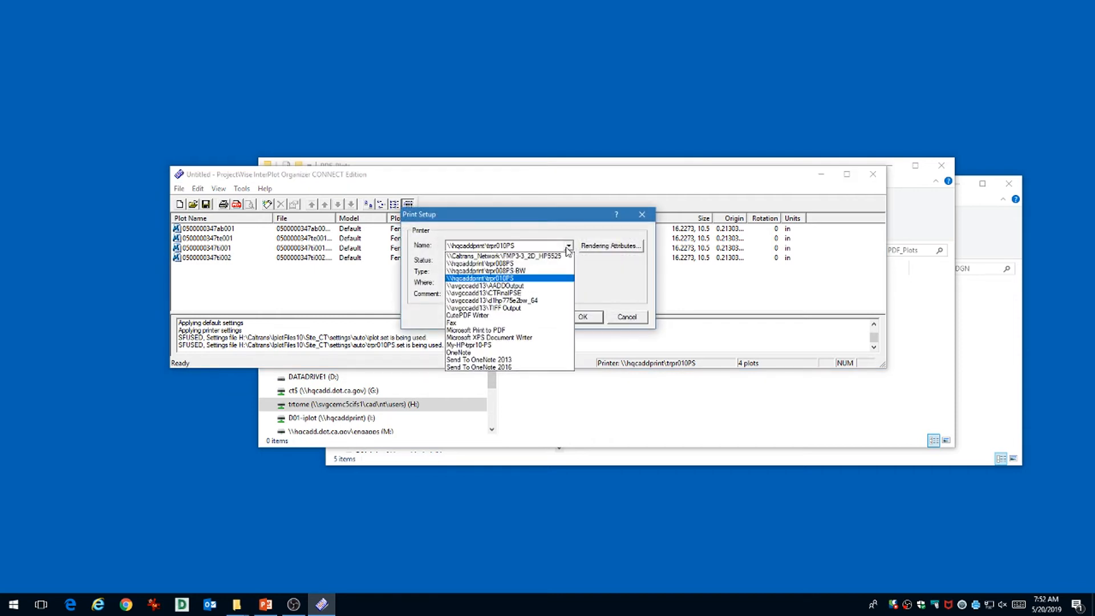
pyautogui.click(488, 286)
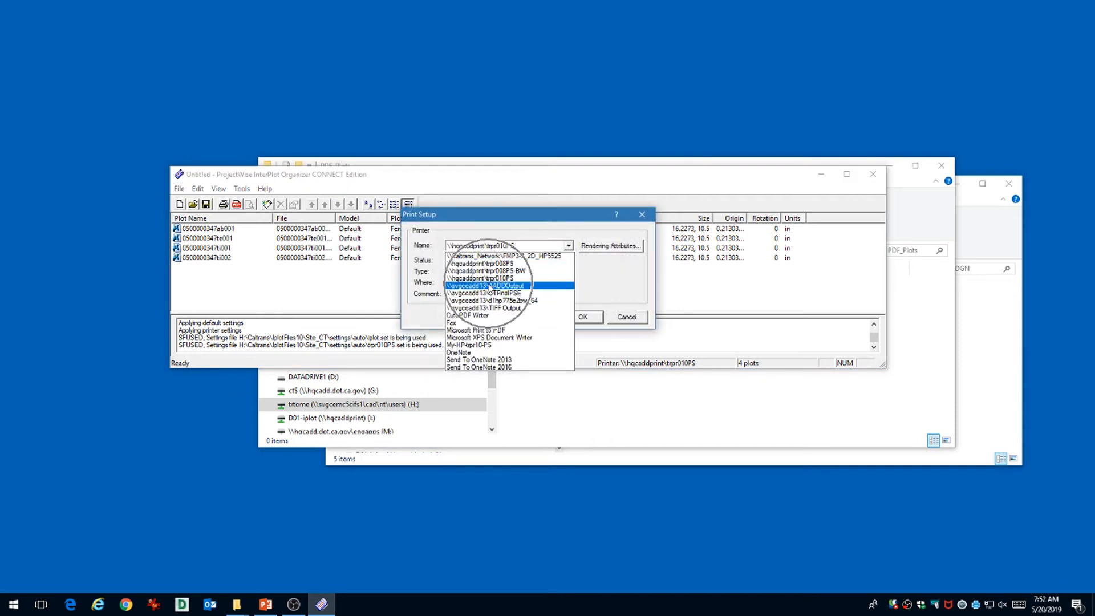
pyautogui.click(489, 287)
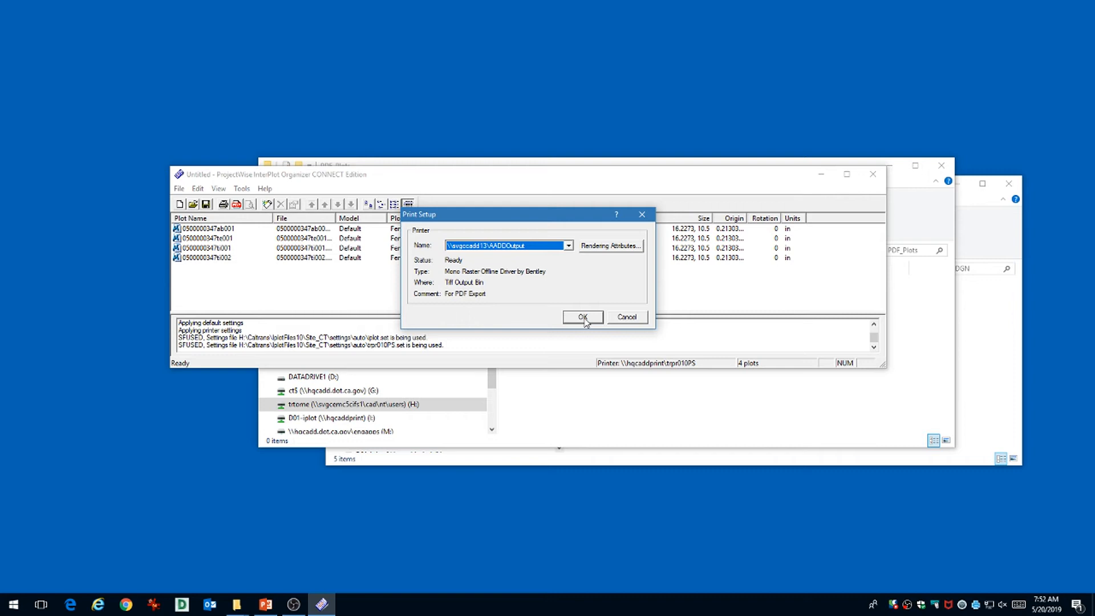
pyautogui.click(583, 317)
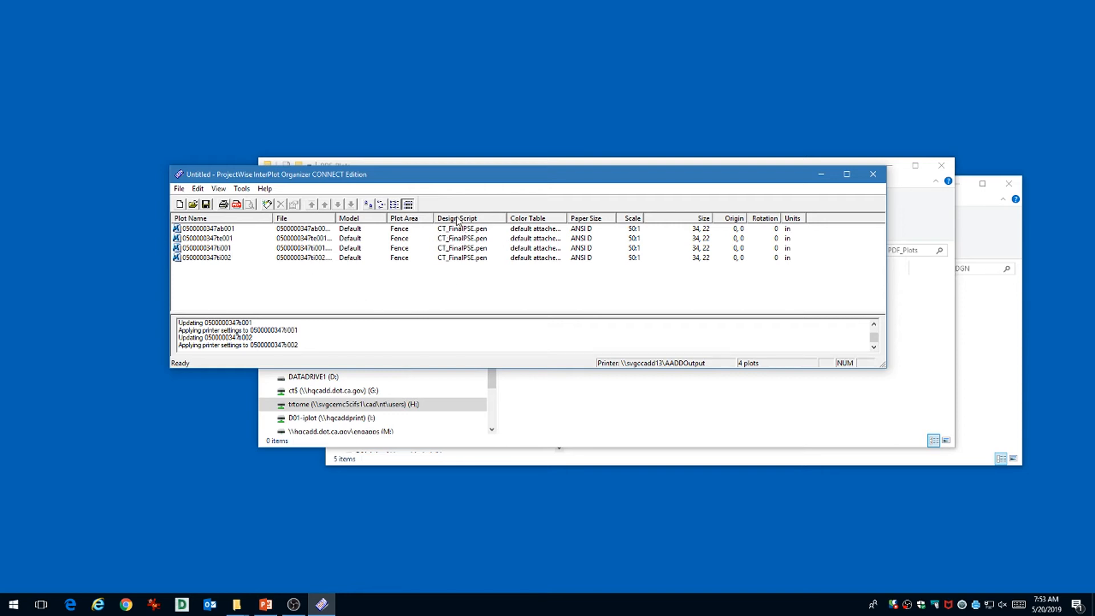
pyautogui.moveTo(470, 181); pyautogui.dragTo(459, 183)
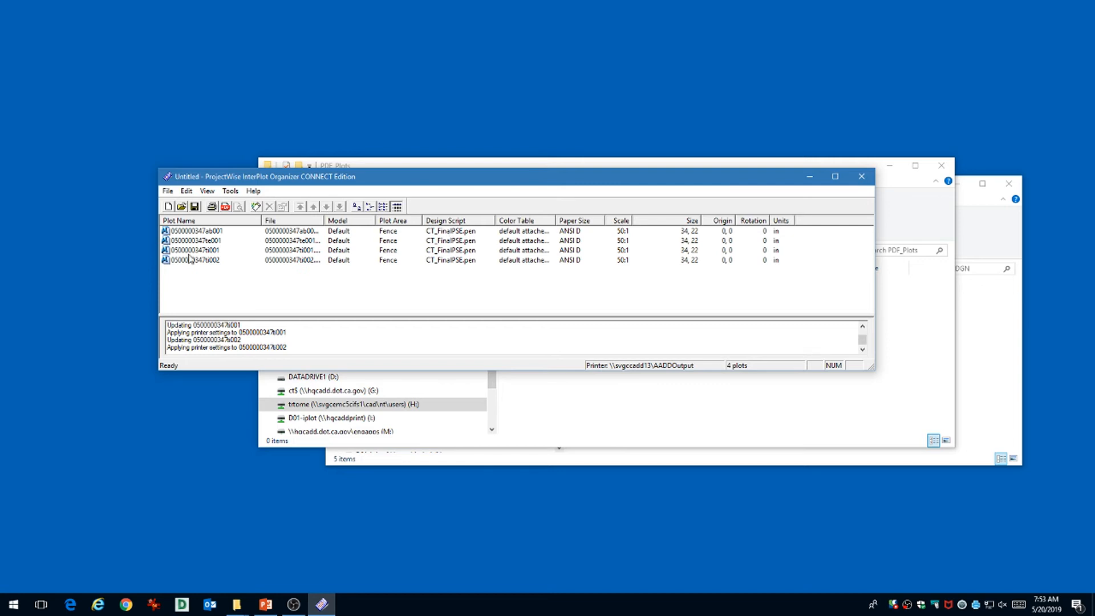
# In the PDF export settings, enable 'Invoke PDF viewer when done' and proceed with Create PDF.
pyautogui.click(167, 191)
pyautogui.click(197, 386)
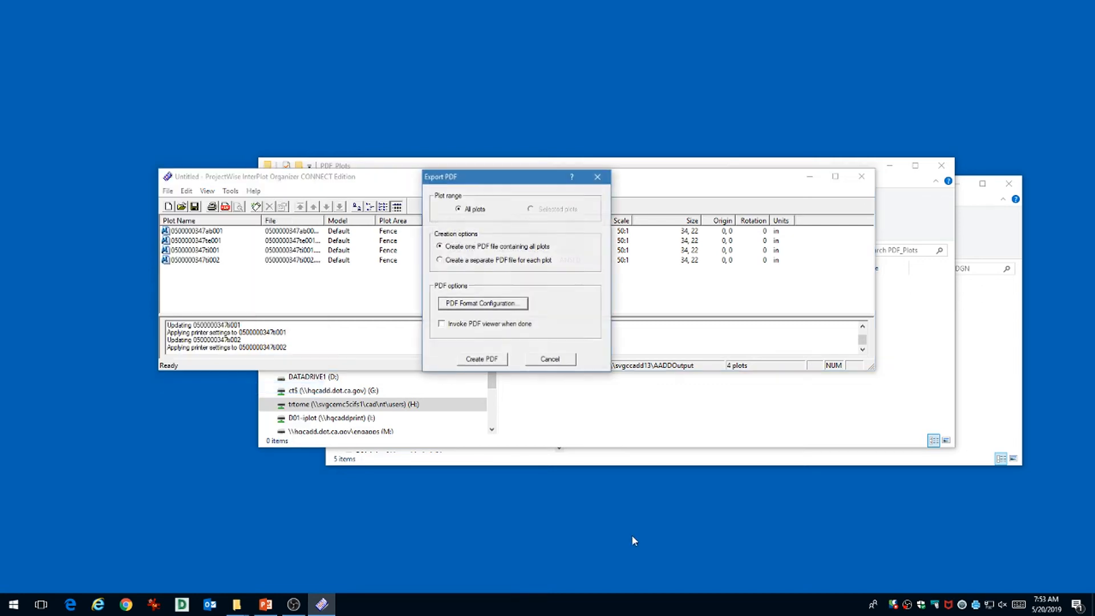
pyautogui.click(440, 324)
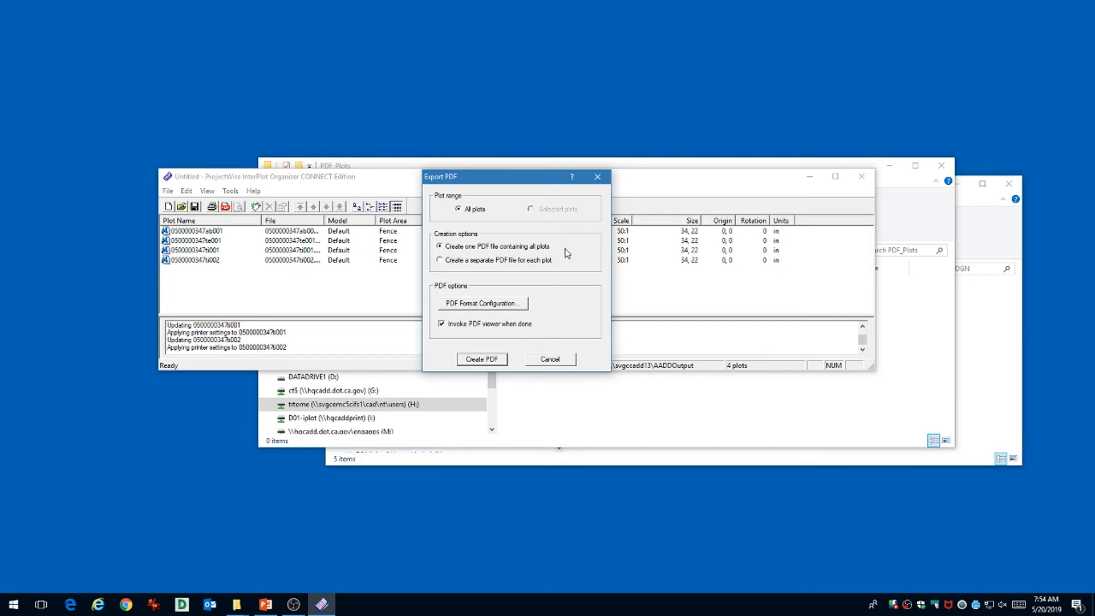
pyautogui.click(481, 359)
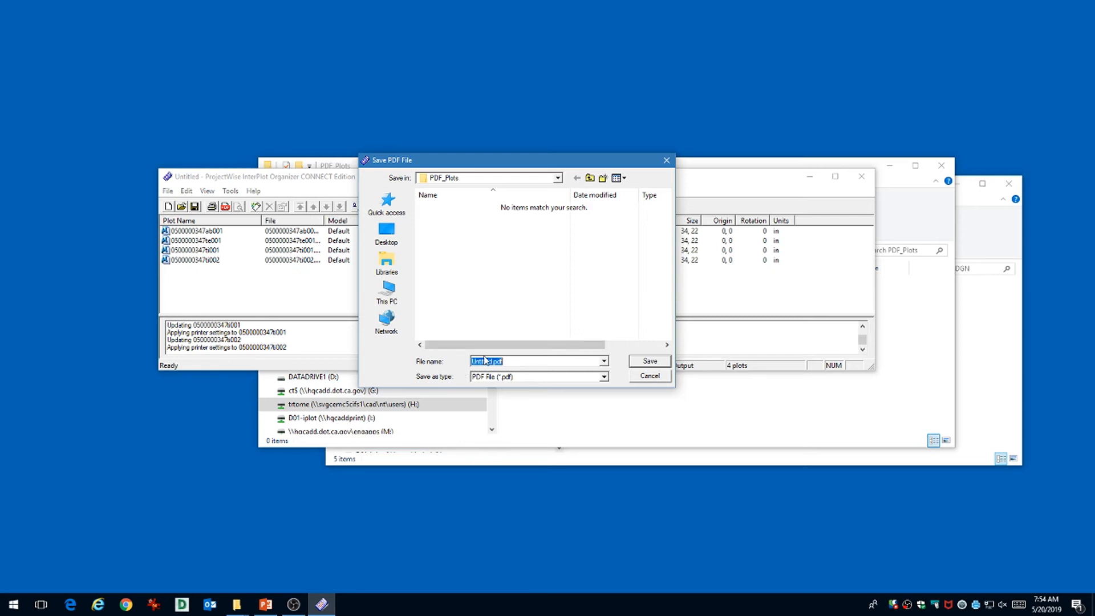
pyautogui.click(190, 181)
pyautogui.click(493, 361)
pyautogui.press('BackSpace')
pyautogui.press('BackSpace')
pyautogui.press('BackSpace')
pyautogui.press('BackSpace')
pyautogui.press('BackSpace')
pyautogui.press('BackSpace')
pyautogui.press('BackSpace')
pyautogui.press('BackSpace')
pyautogui.click(657, 363)
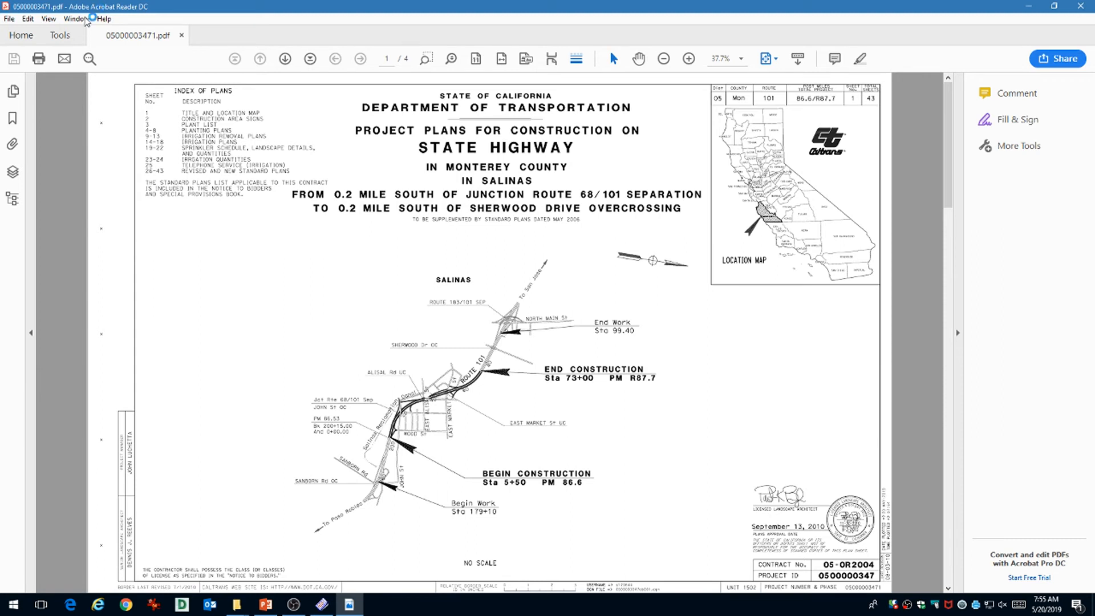
# View pages 2, 3 and 4 through the thumbnails, then show the PDF's Layers panel.
pyautogui.click(13, 92)
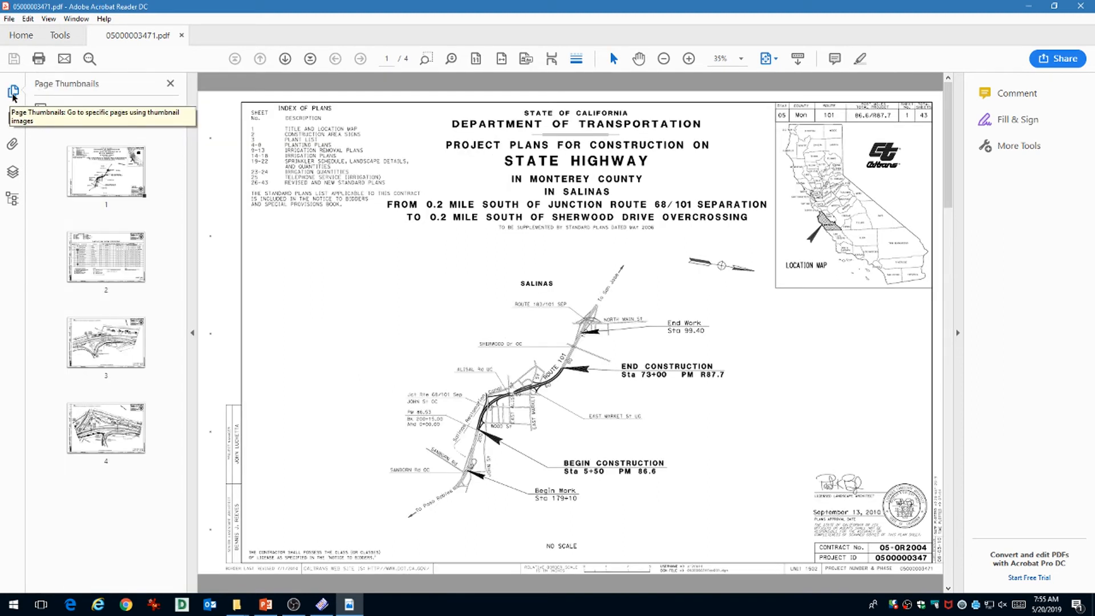
pyautogui.click(102, 274)
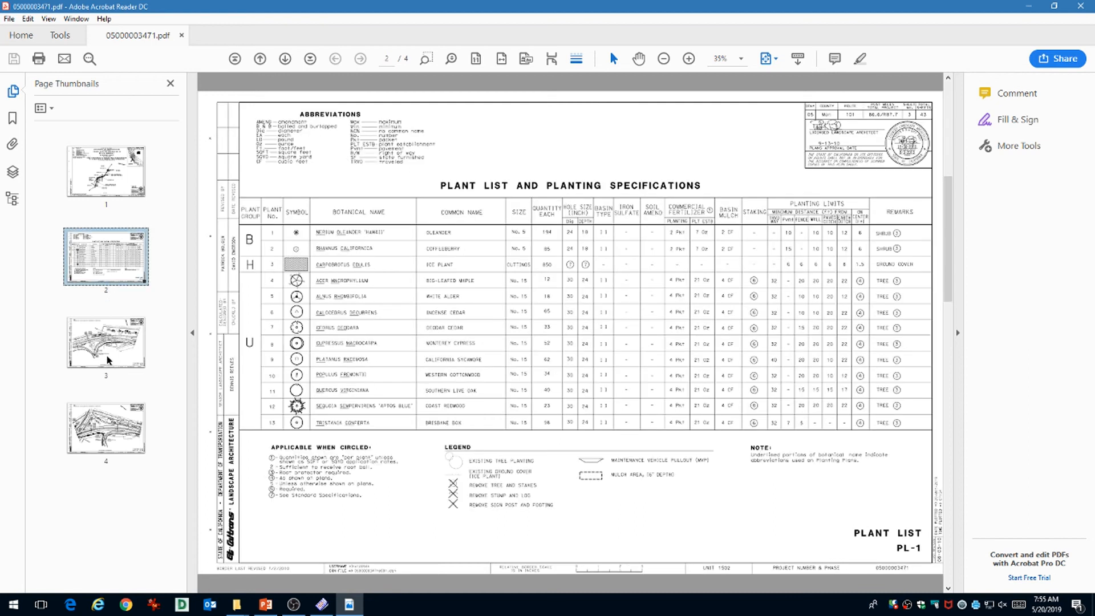
pyautogui.click(108, 359)
pyautogui.click(109, 445)
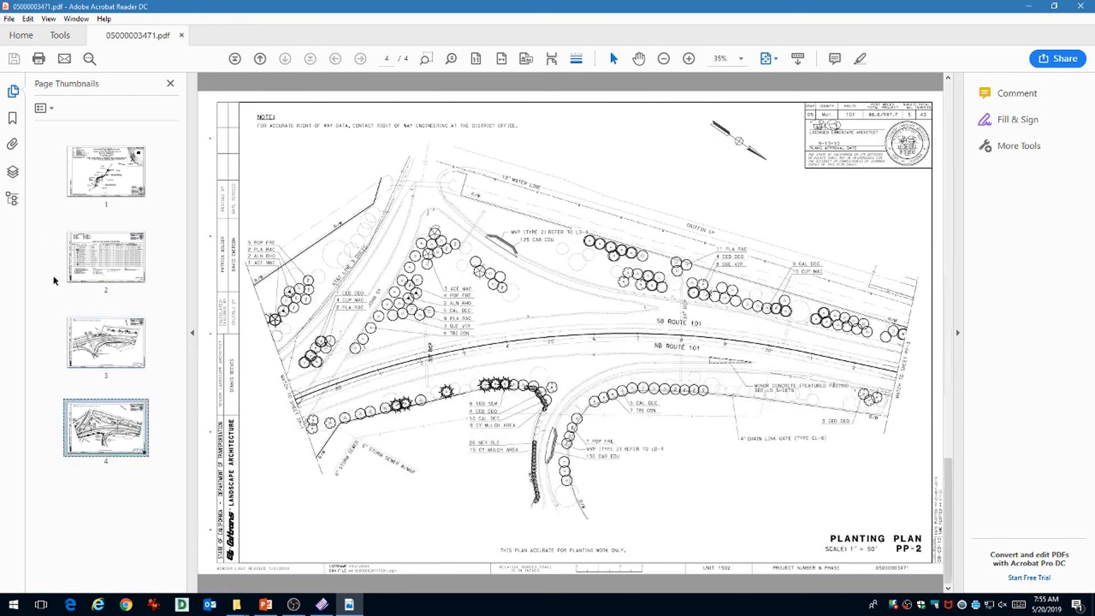
pyautogui.click(13, 172)
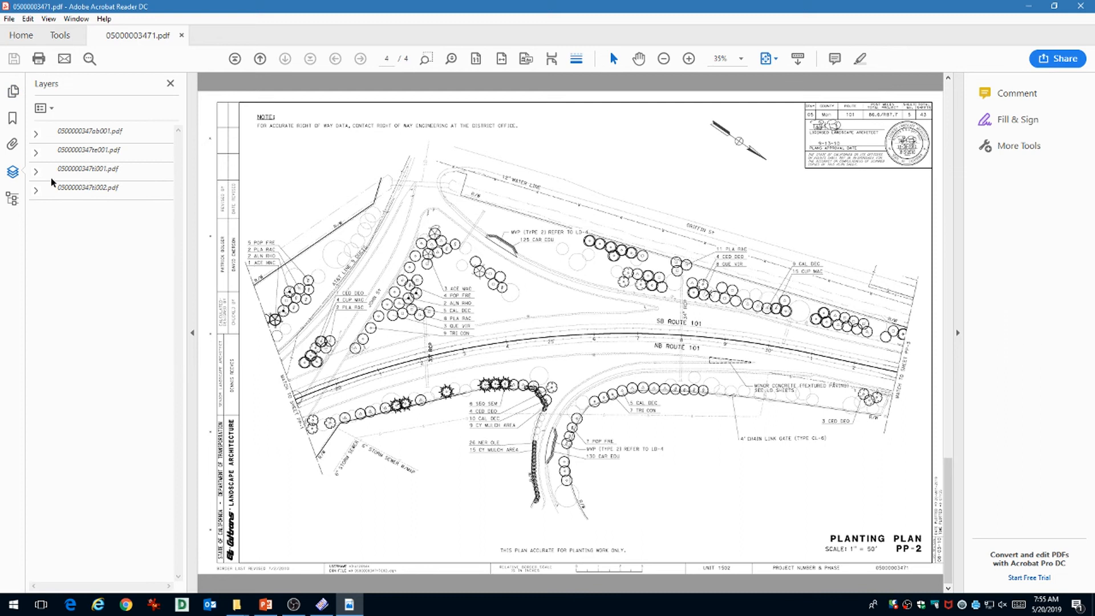
# Limit the Layers list to visible pages, then jump to page 2, the PL-1 plant list sheet.
pyautogui.click(37, 135)
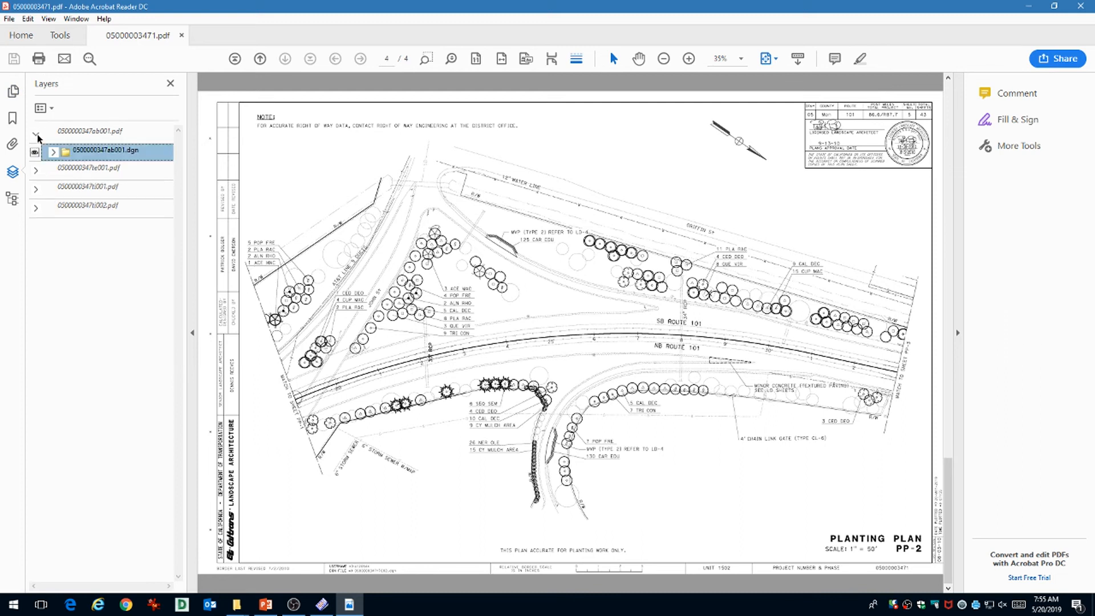
pyautogui.click(37, 136)
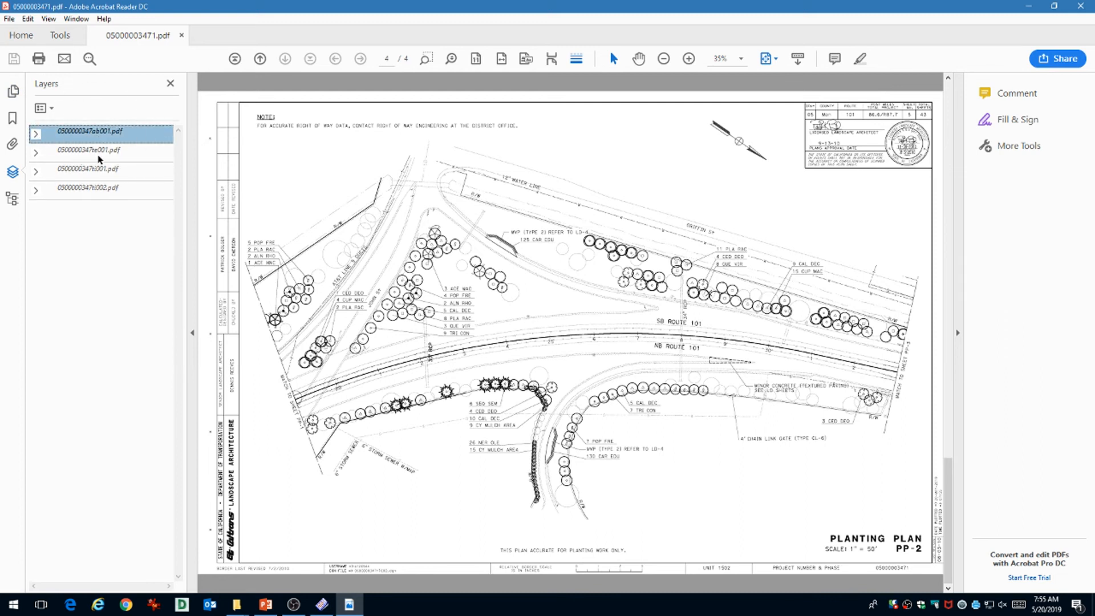
pyautogui.click(51, 110)
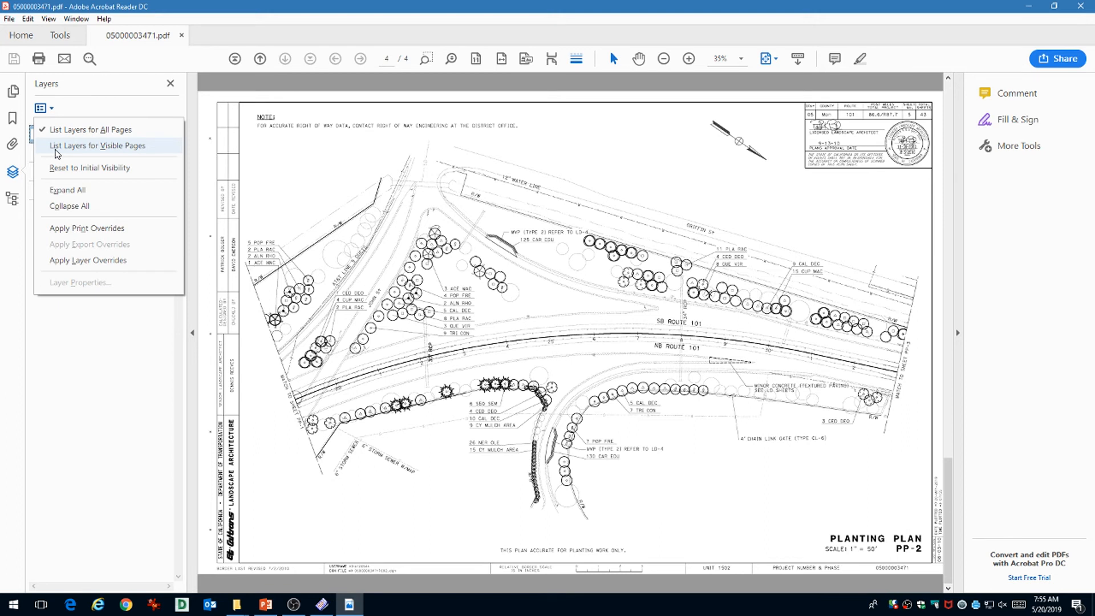
pyautogui.click(47, 147)
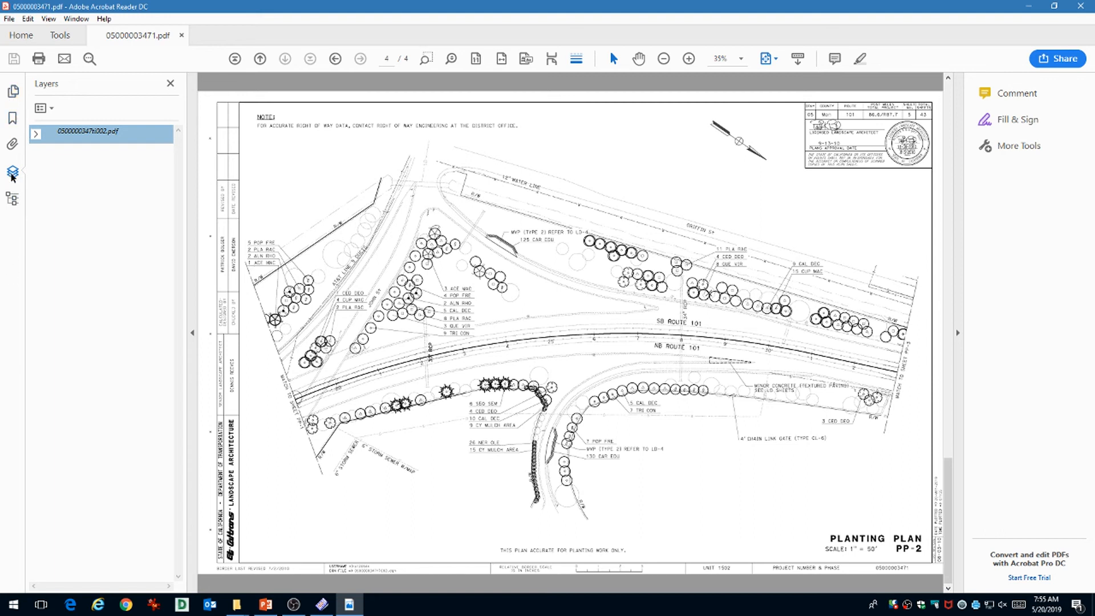
pyautogui.click(13, 93)
pyautogui.click(98, 259)
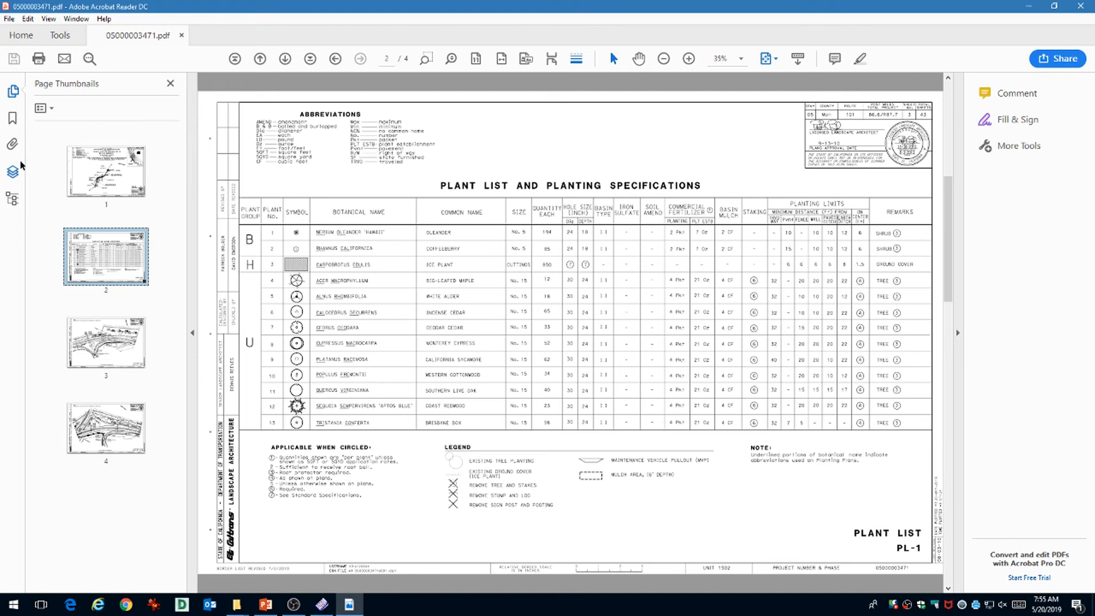
# Show the Layers panel and expand the plant list PDF's .dgn and Levels nodes.
pyautogui.click(13, 173)
pyautogui.click(35, 134)
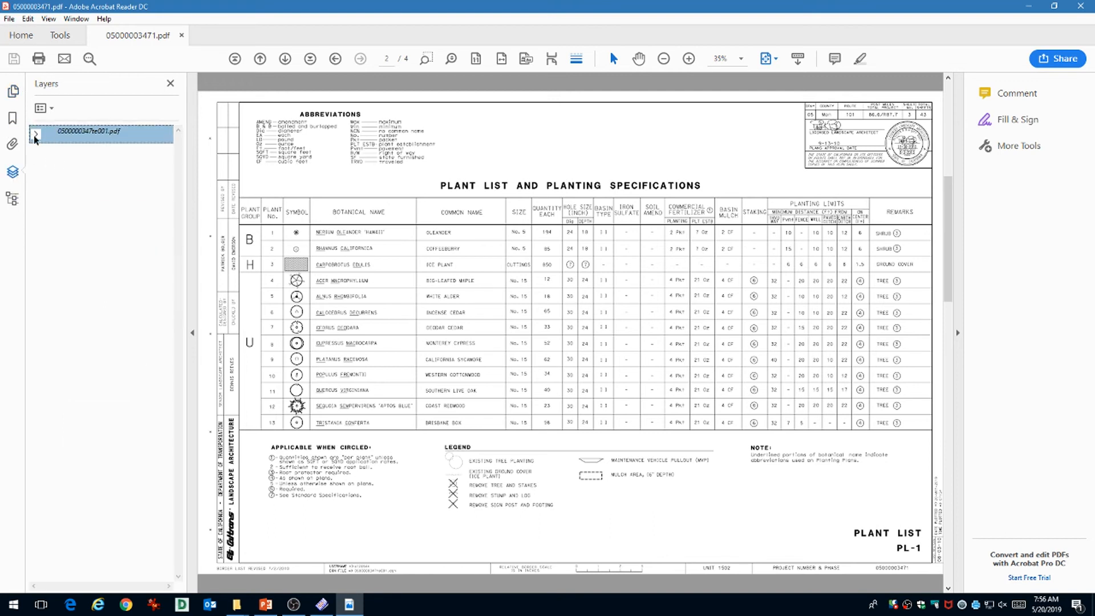
pyautogui.click(54, 152)
pyautogui.click(63, 170)
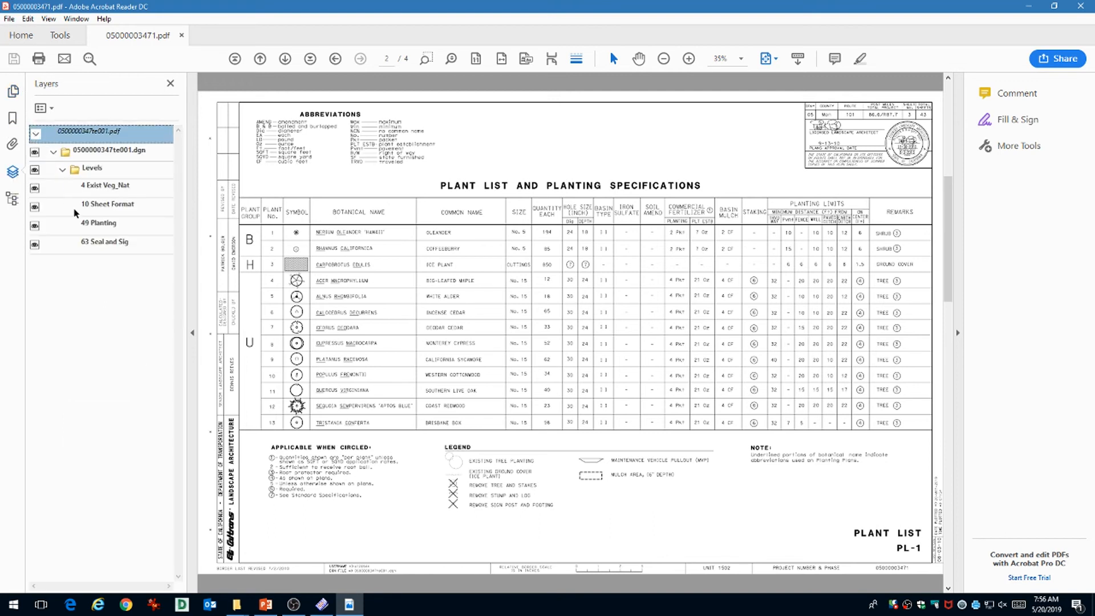
# Toggle the 10 Sheet Format layer off and back on, then turn on 63 Seal and Sig.
pyautogui.click(35, 207)
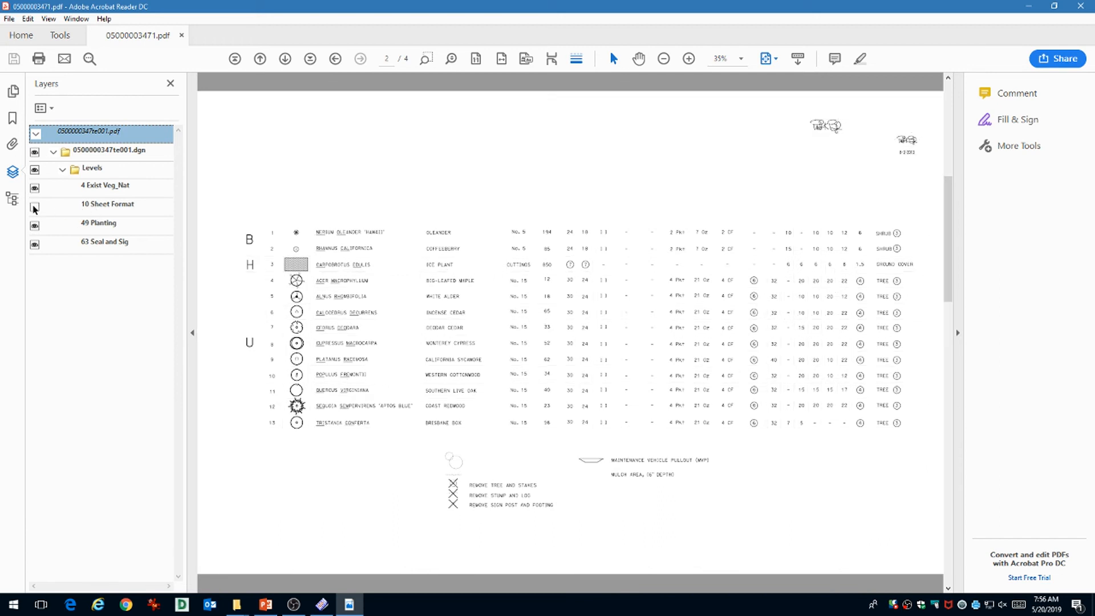
pyautogui.click(35, 207)
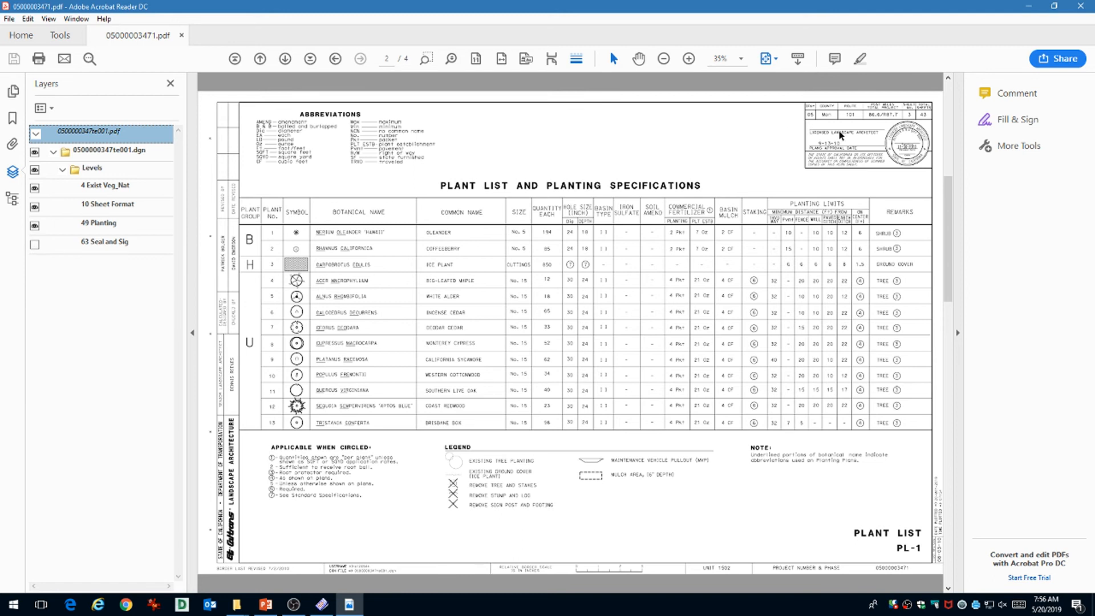
pyautogui.click(35, 245)
pyautogui.click(13, 20)
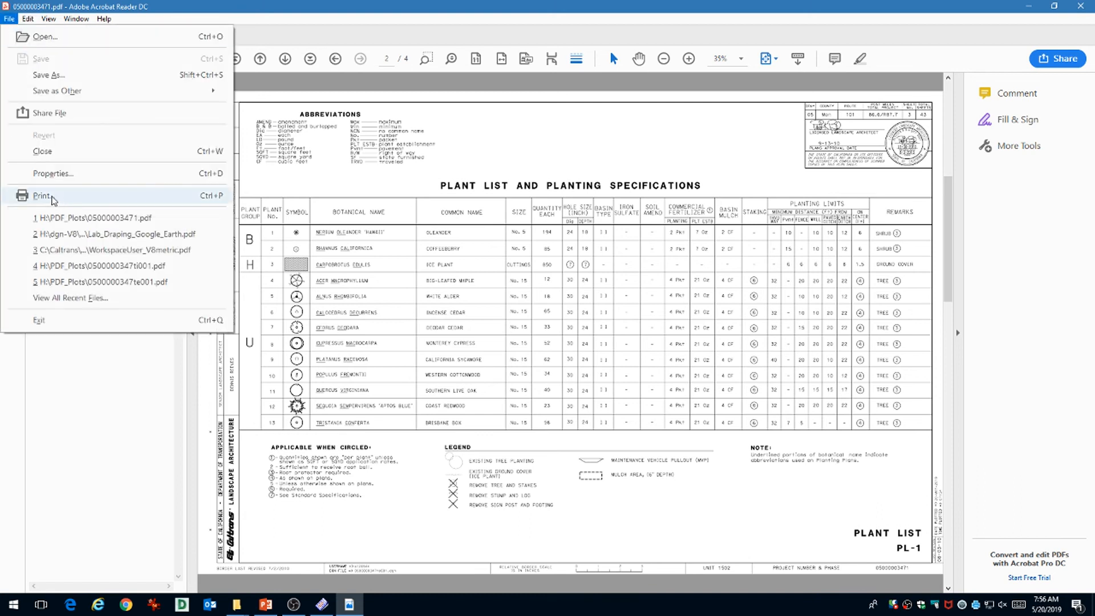
# Print all four pages with Size scaling set to Fit, giving 31% on 11 x 8.5 paper.
pyautogui.click(52, 198)
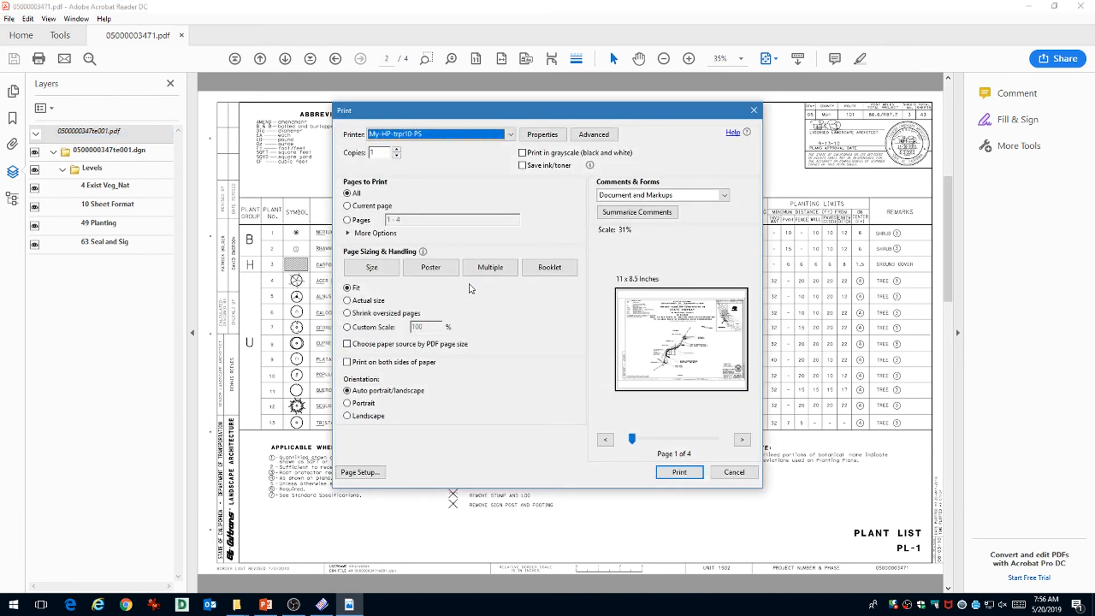
pyautogui.click(371, 268)
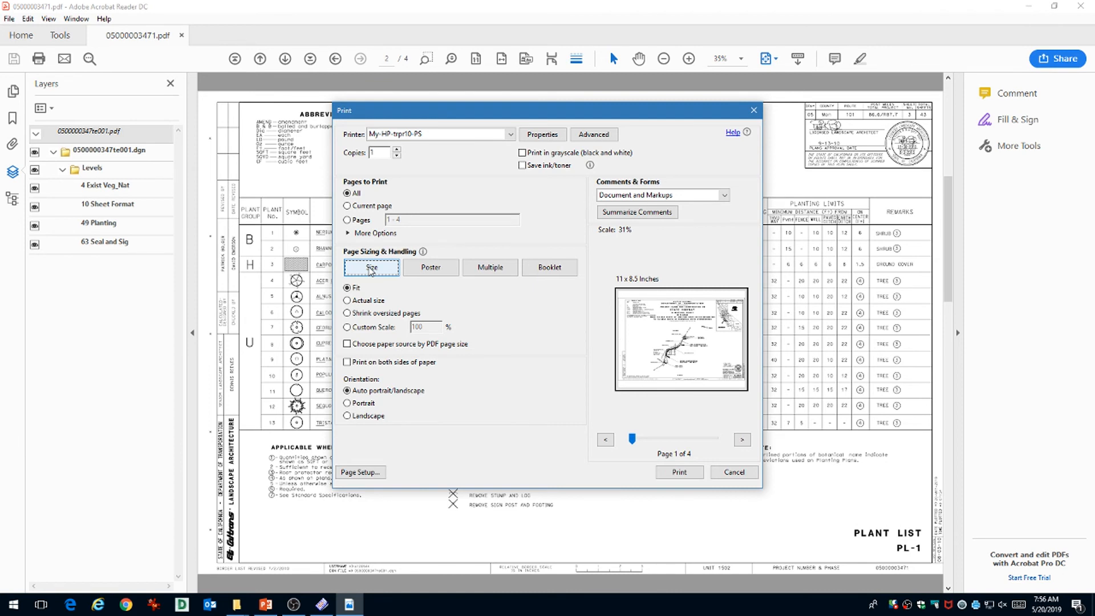
pyautogui.press('ctrl')
pyautogui.press('ctrl')
pyautogui.click(371, 274)
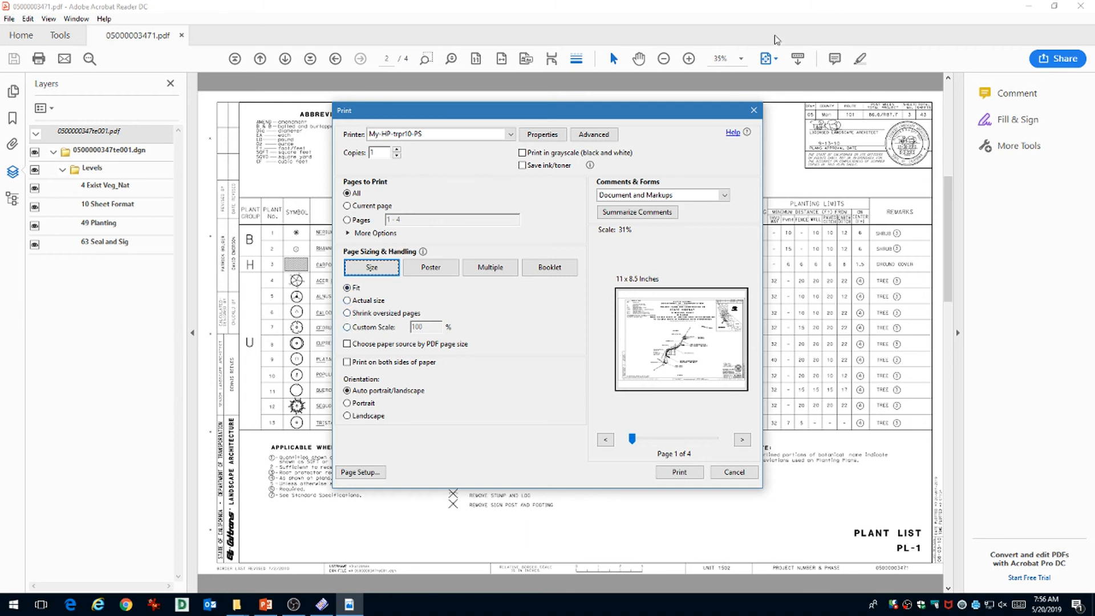
pyautogui.press('ctrl')
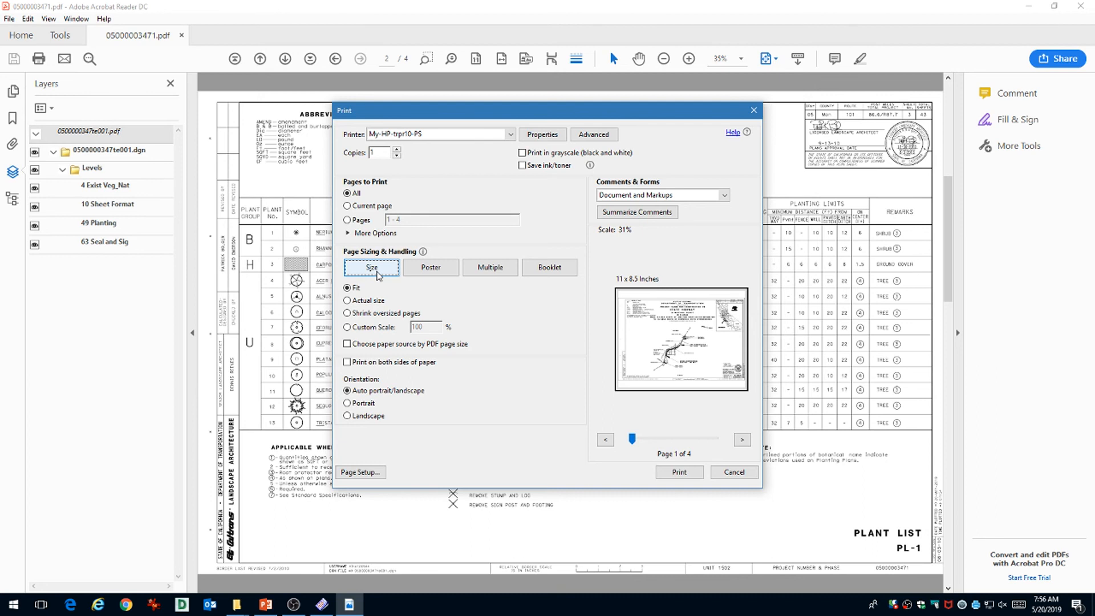
# Set the printer's paper size to 11x17 so the preview shows 17 x 11 inches at 48%.
pyautogui.click(536, 140)
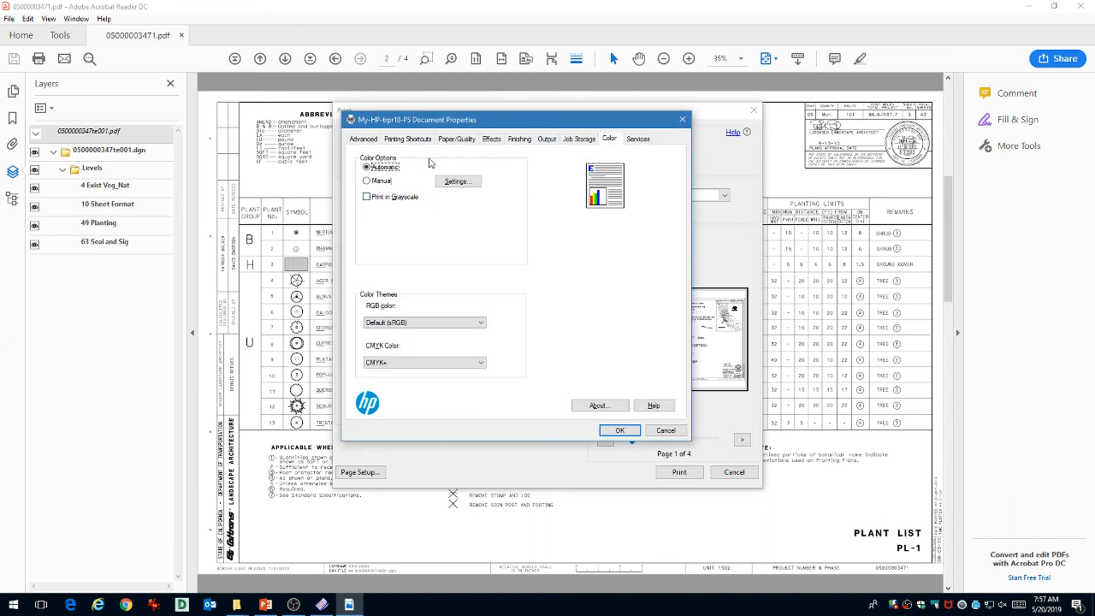
pyautogui.click(459, 140)
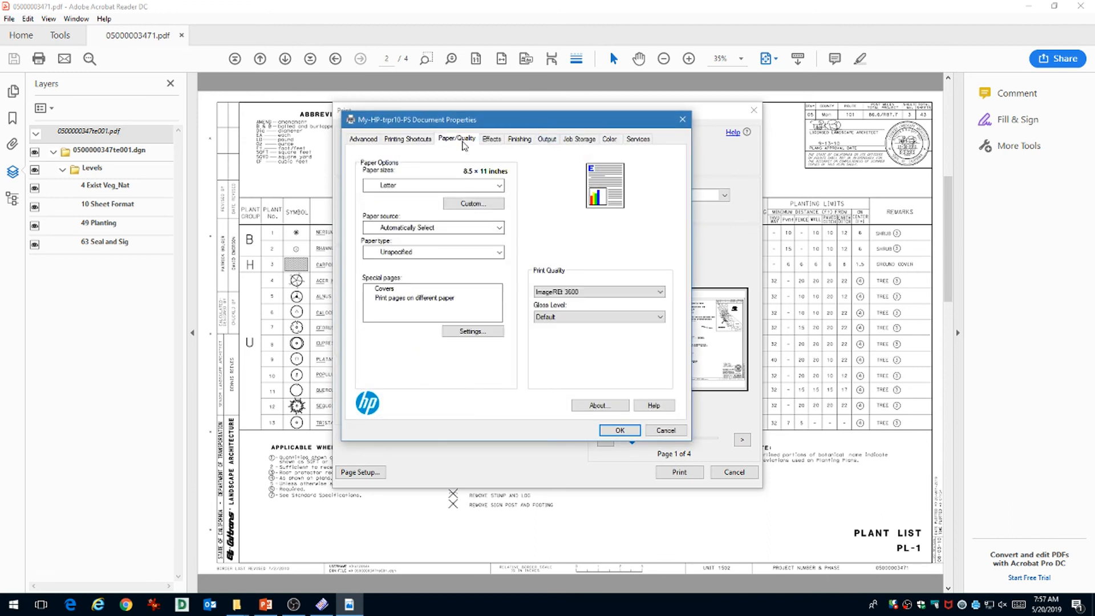
pyautogui.click(499, 186)
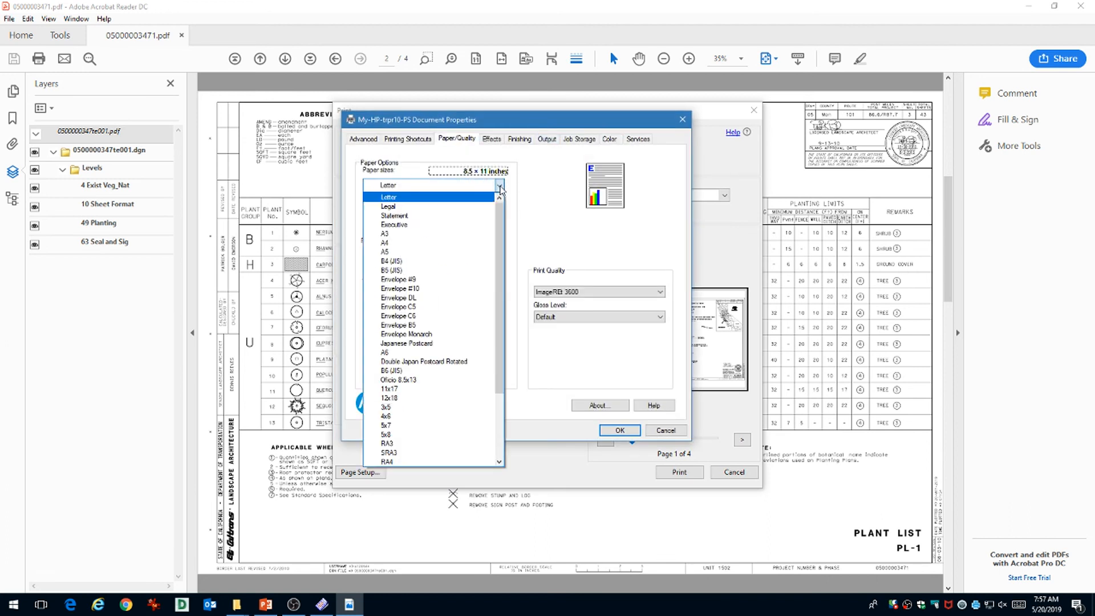
pyautogui.click(430, 389)
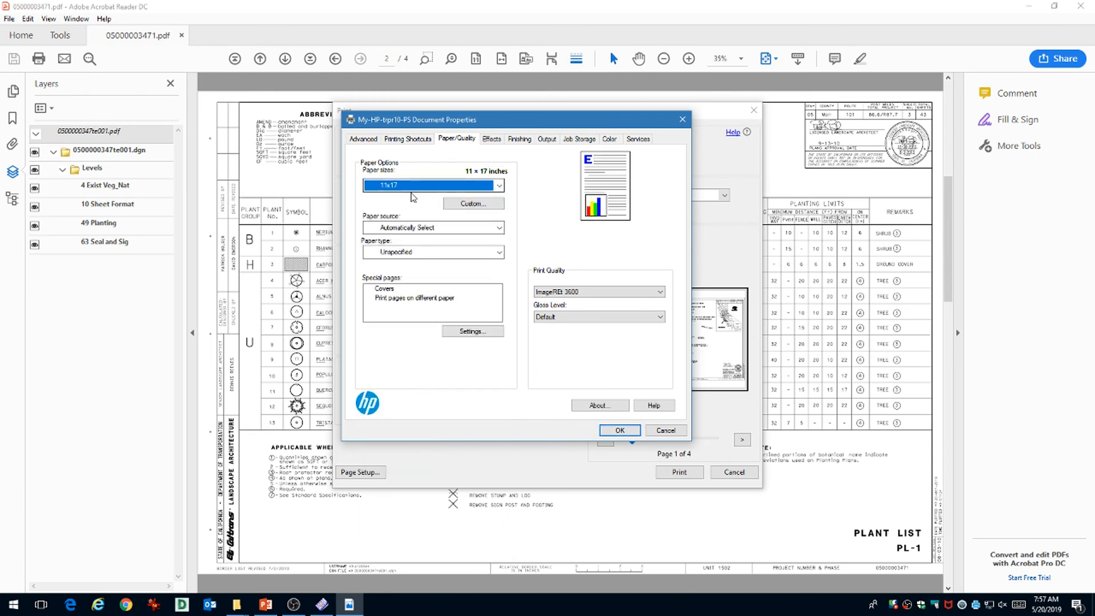
pyautogui.click(614, 433)
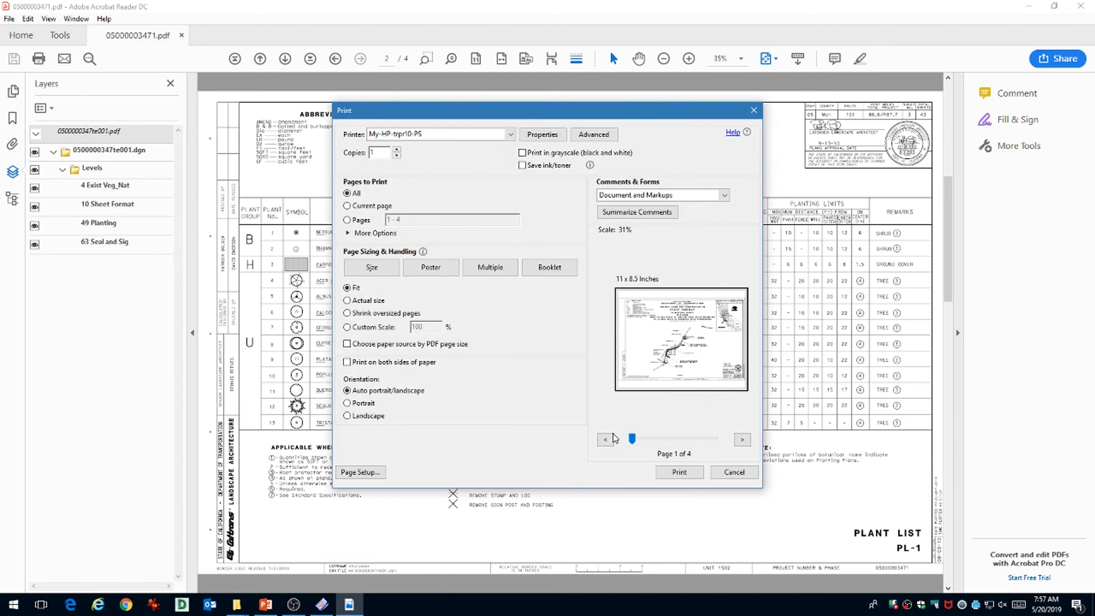
# Preview the sheet at Actual size, return to Fit at 48%, then cancel without printing.
pyautogui.click(630, 294)
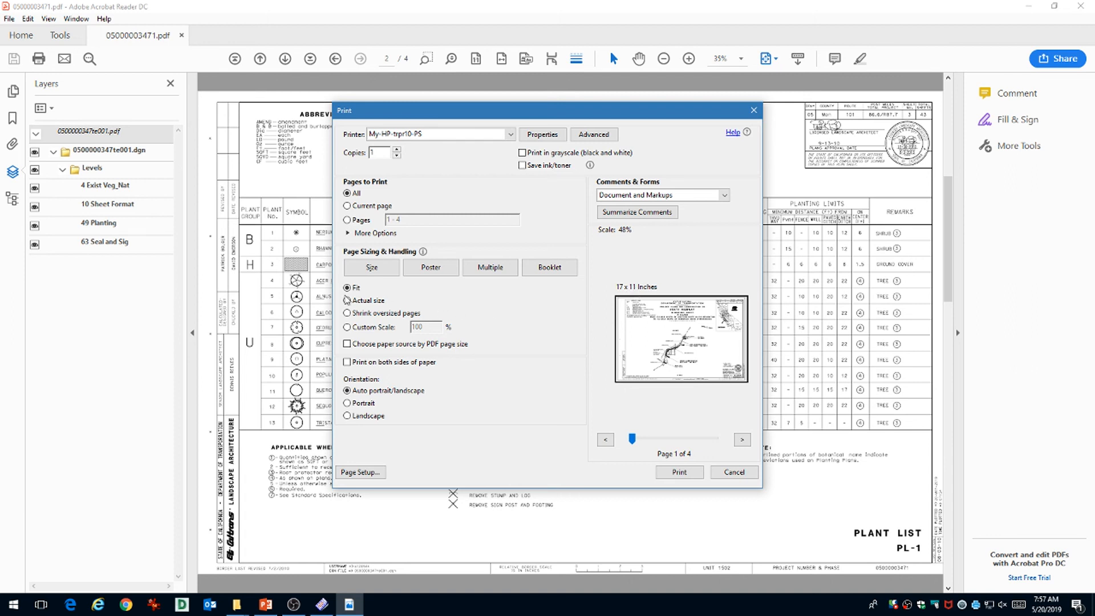
pyautogui.click(347, 301)
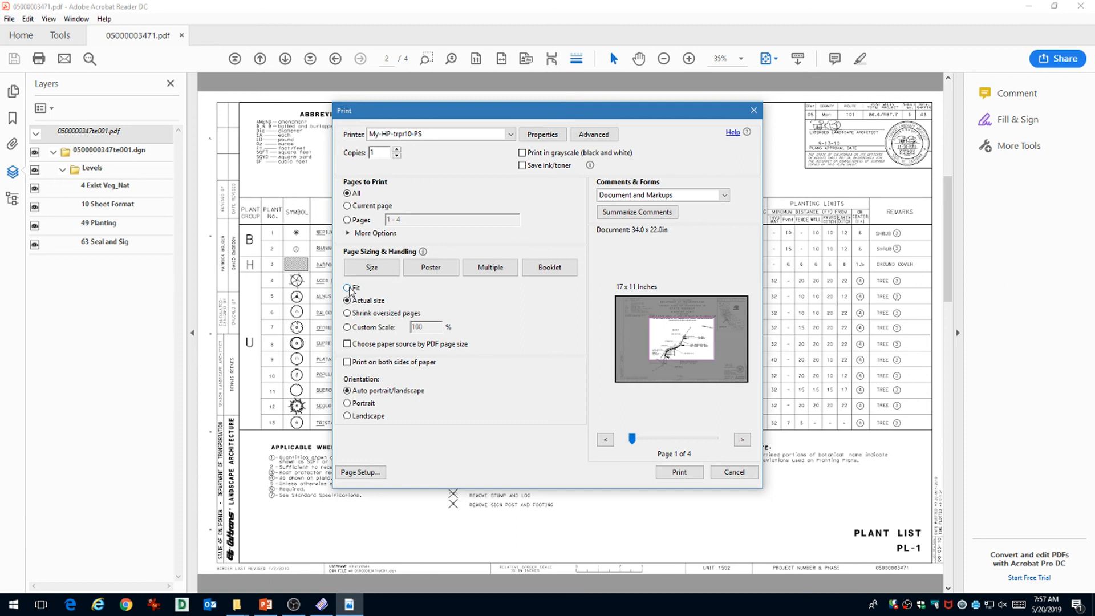
pyautogui.click(348, 288)
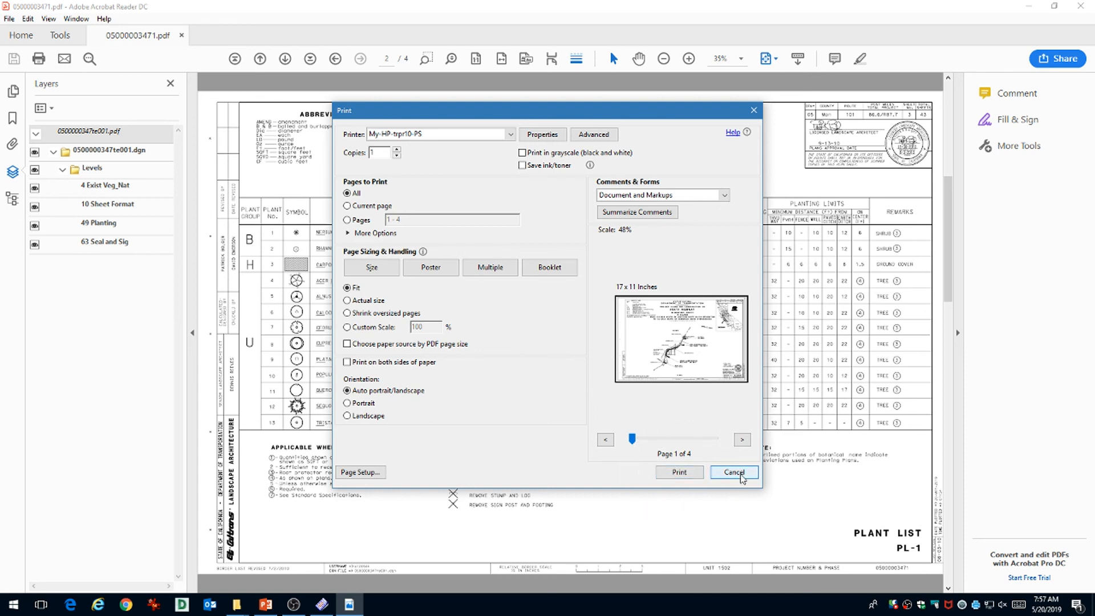
pyautogui.click(734, 472)
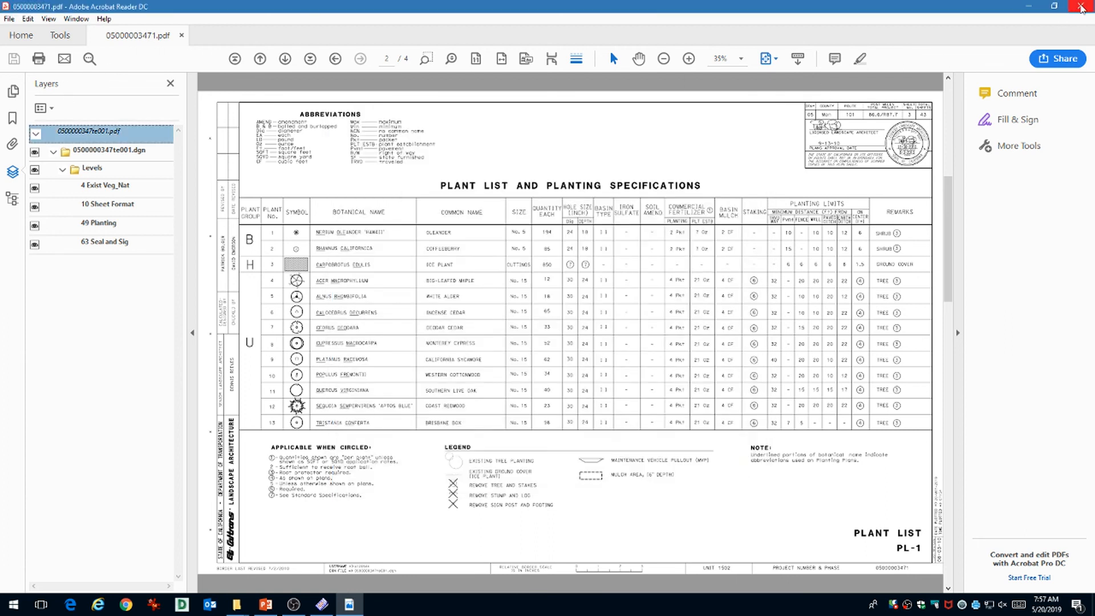
# Close Acrobat Reader and start a PDF export from Organizer's File menu.
pyautogui.click(1081, 7)
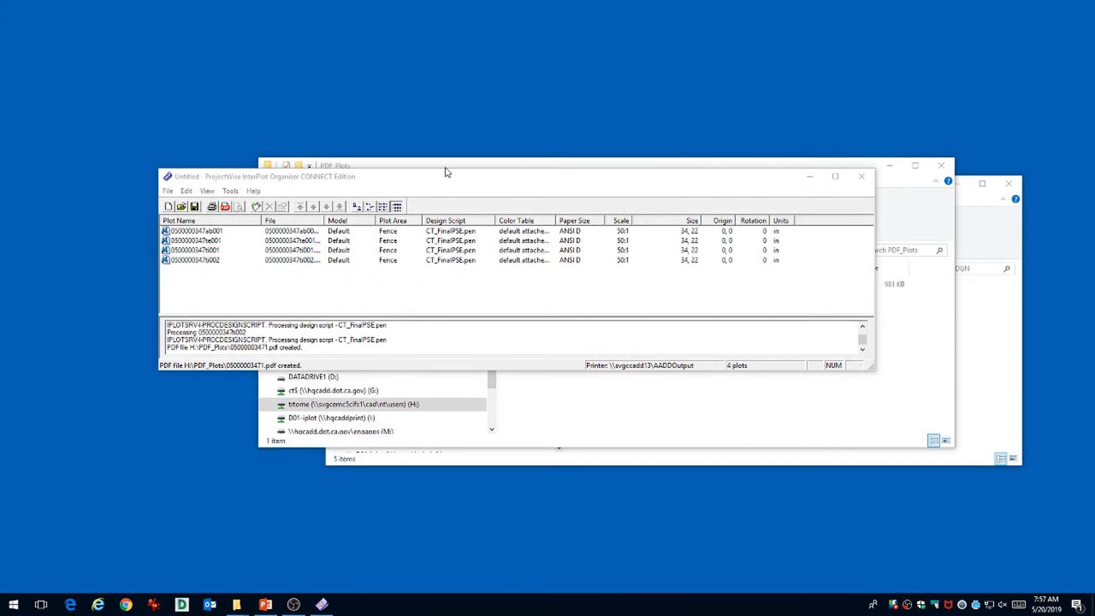
pyautogui.click(167, 190)
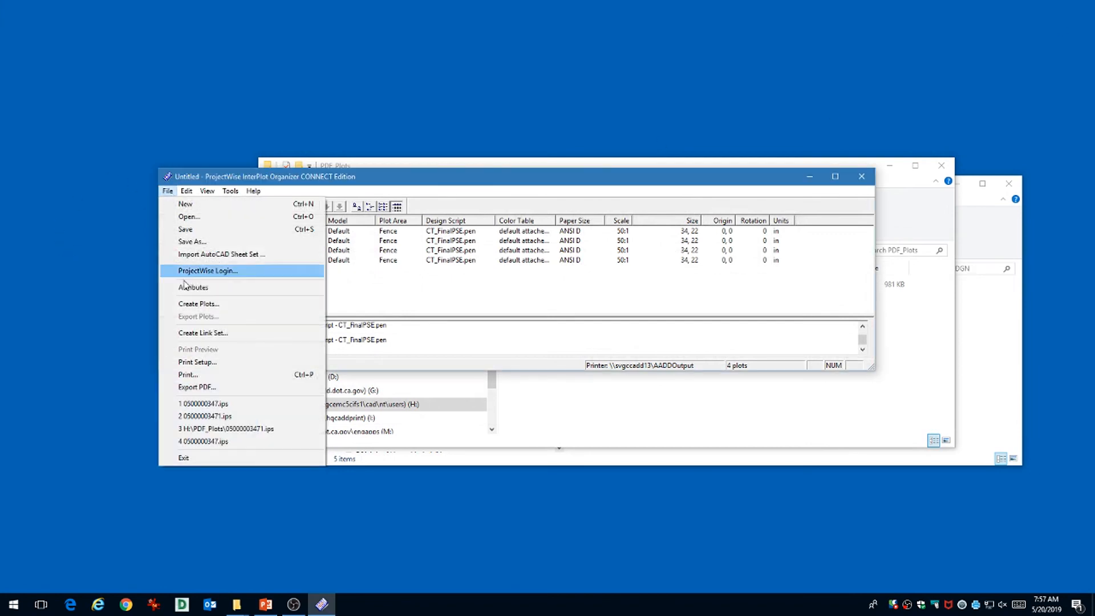
pyautogui.click(206, 387)
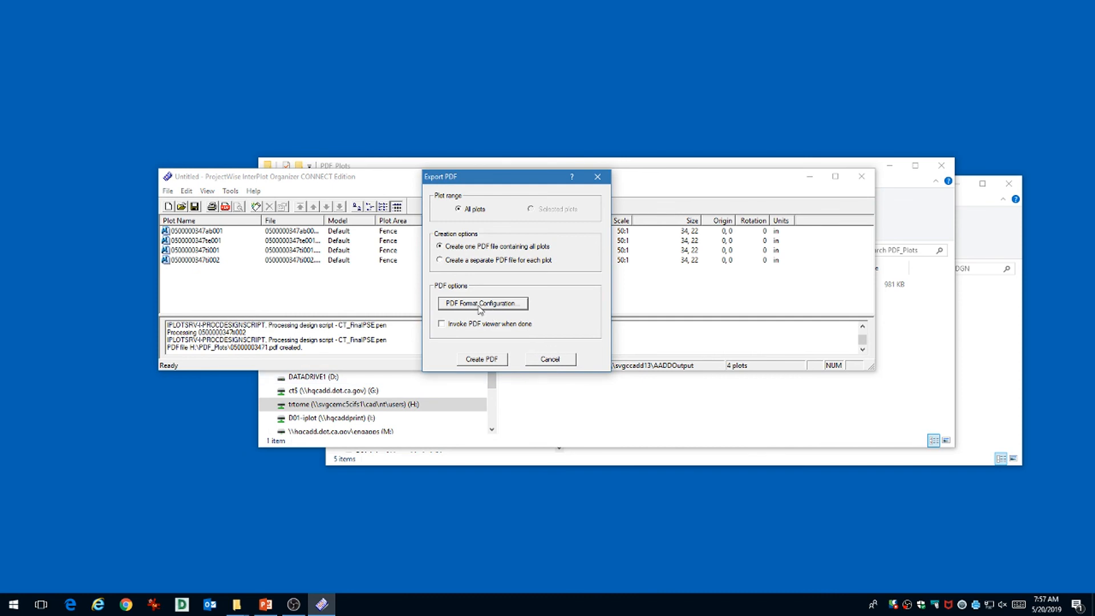
# Review the PDF format configuration's 600 dpi resolution and levels-as-layers setting, then cancel it.
pyautogui.click(479, 304)
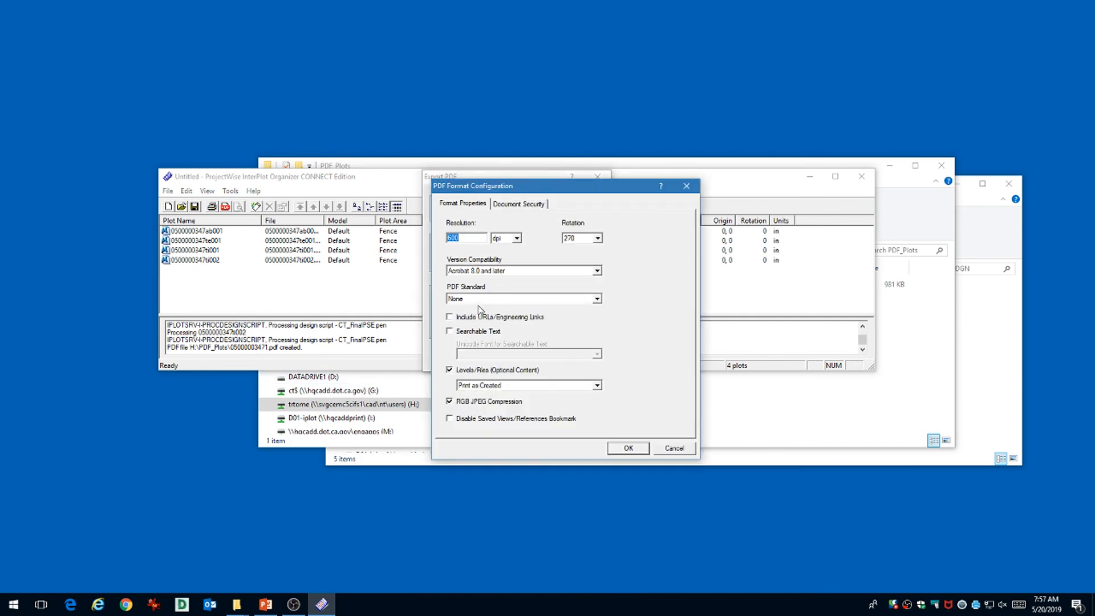
pyautogui.click(467, 236)
pyautogui.click(452, 373)
pyautogui.click(680, 454)
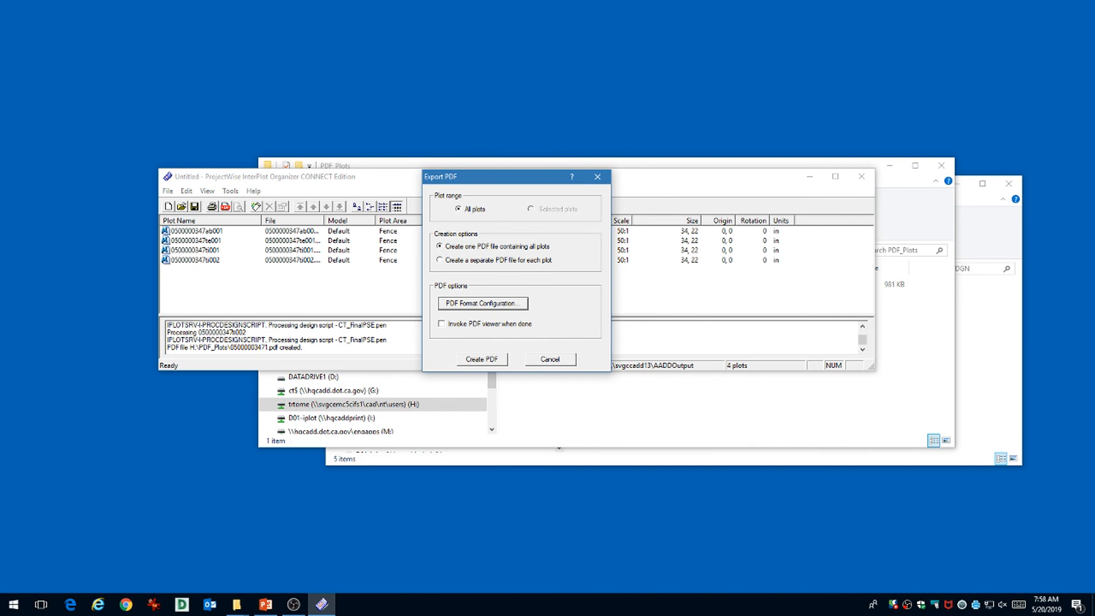
# Advance the PowerPoint slide show to slide 3, the closing 'The End' slide.
pyautogui.click(268, 608)
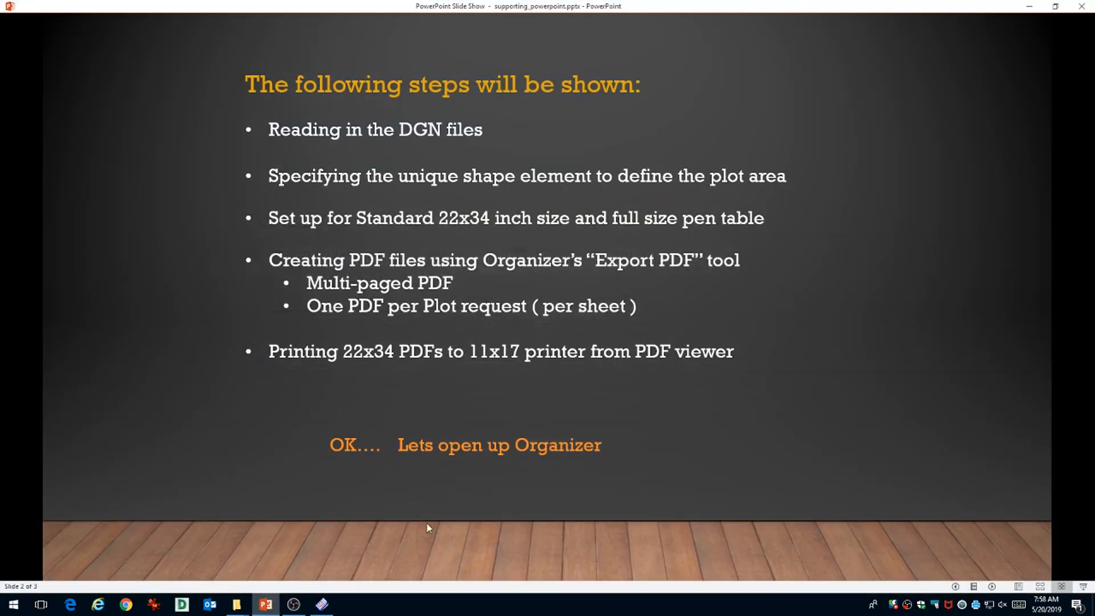
pyautogui.click(457, 533)
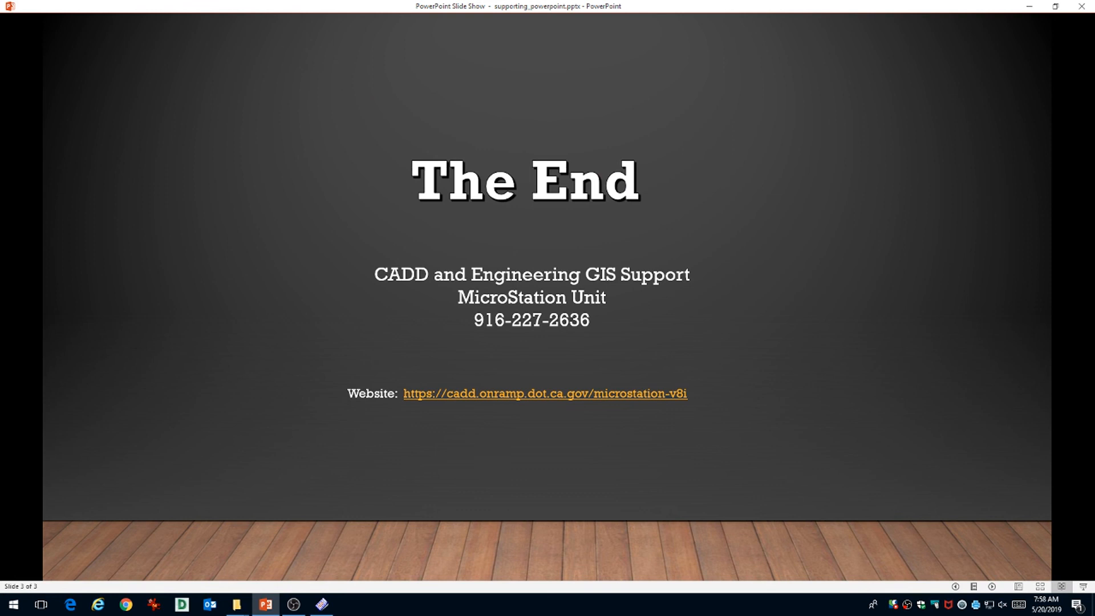
pyautogui.hotkey('alt', 'Tab')
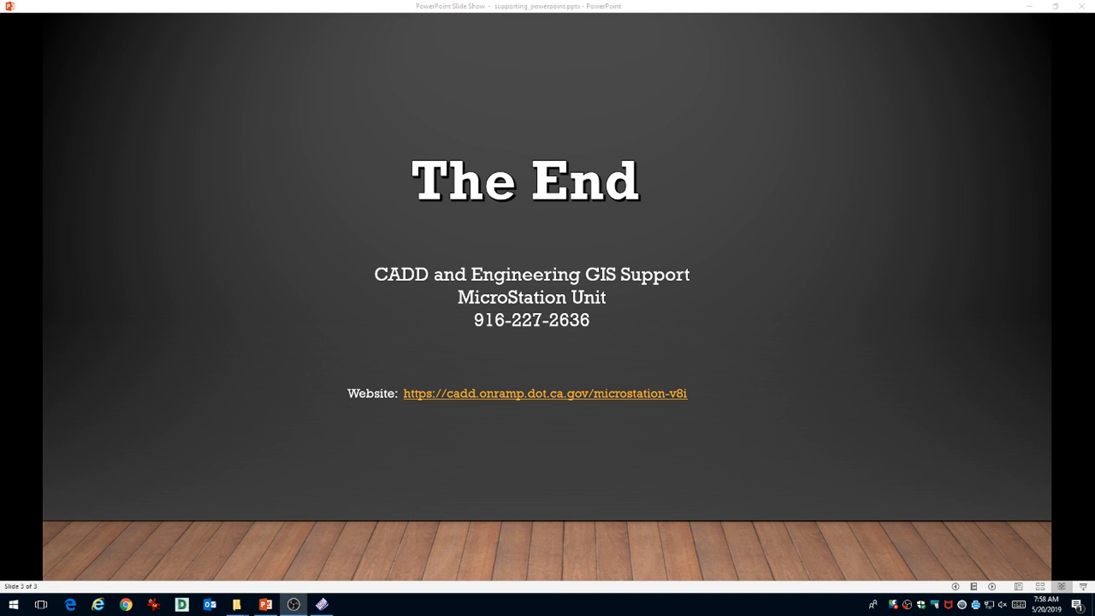